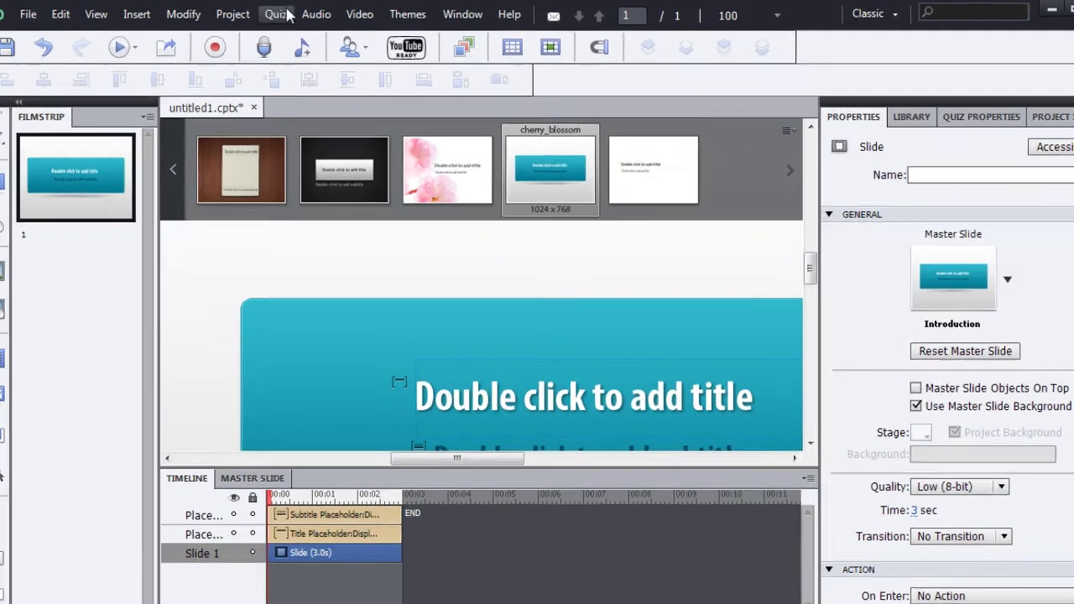
Insert one Multiple Choice, one True/False and one Matching question slide from Quiz > Question Slide
{"action": "left_click", "coordinate": [279, 14]}
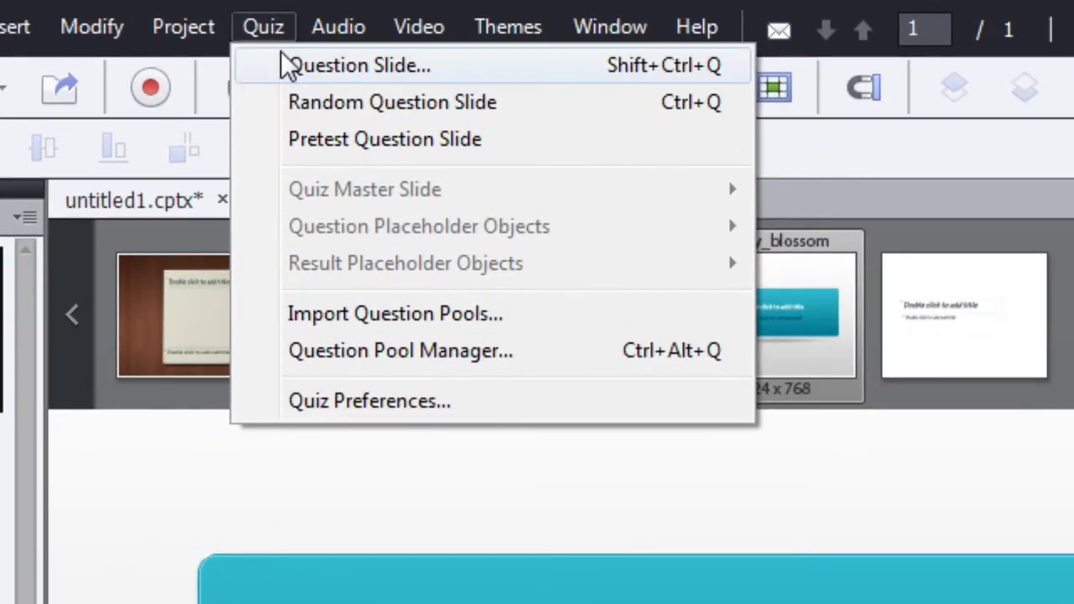
{"action": "left_click", "coordinate": [287, 67]}
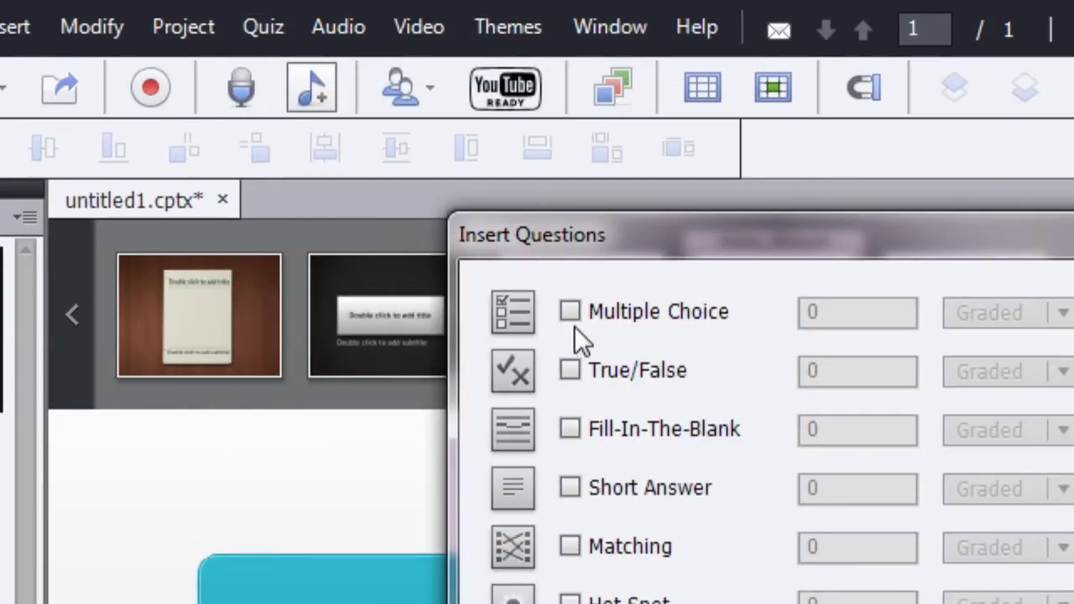
{"action": "left_click", "coordinate": [579, 325]}
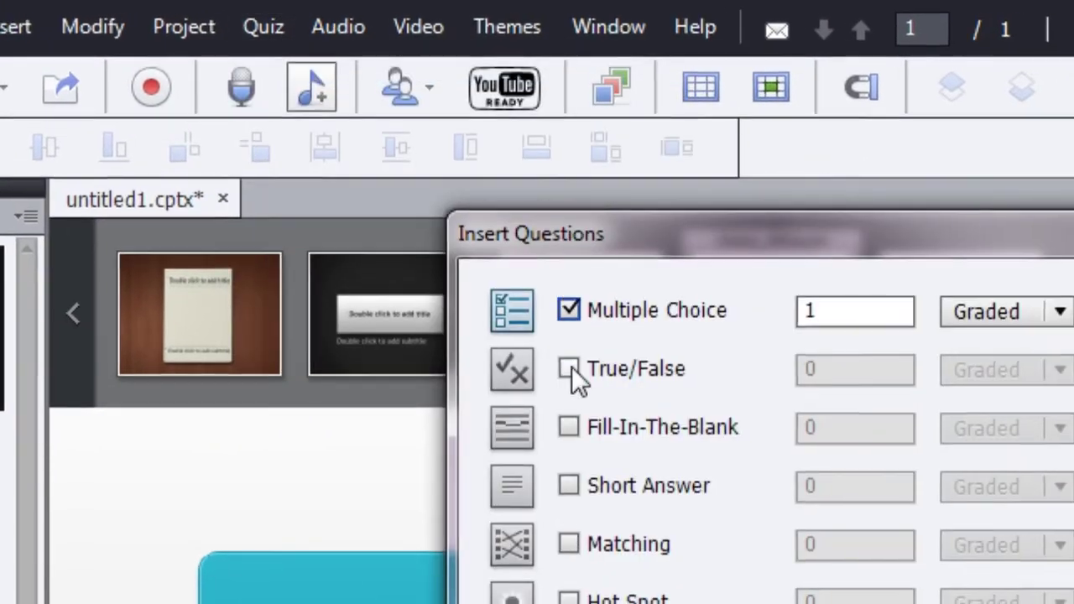
{"action": "left_click", "coordinate": [573, 373]}
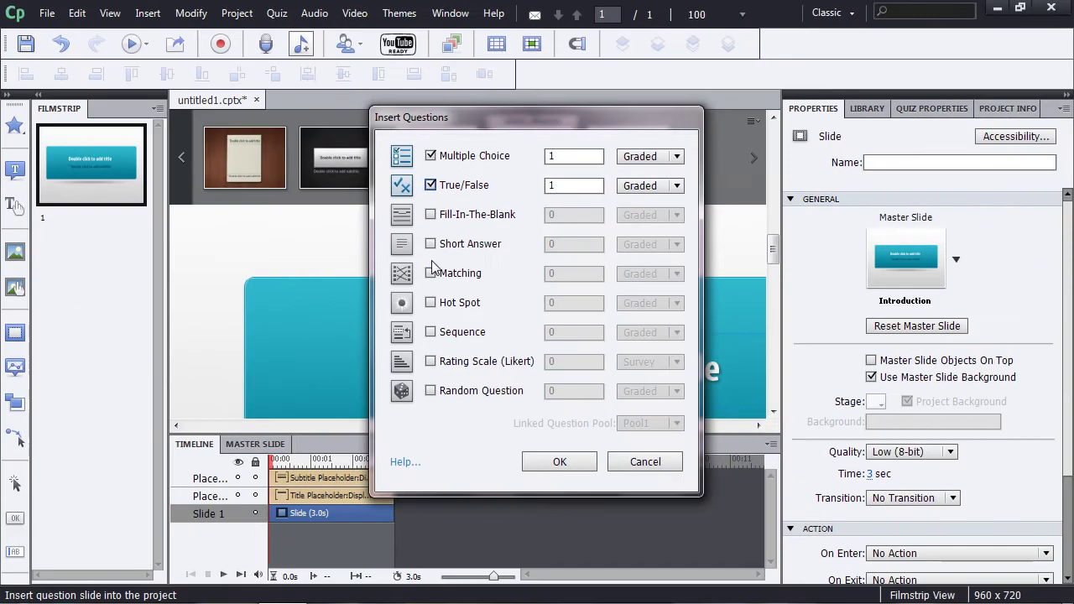
{"action": "left_click", "coordinate": [441, 295]}
{"action": "left_click", "coordinate": [544, 465]}
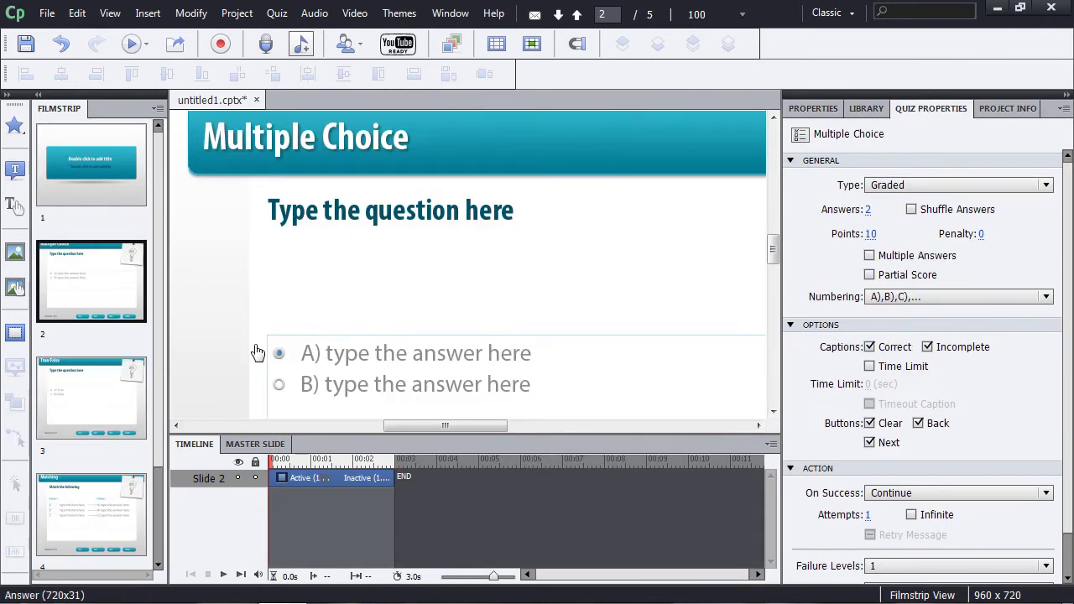
Select slide 5 in the Filmstrip to view the Quiz Results slide
{"action": "scroll", "coordinate": [158, 264], "scroll_direction": "down", "scroll_amount": 3}
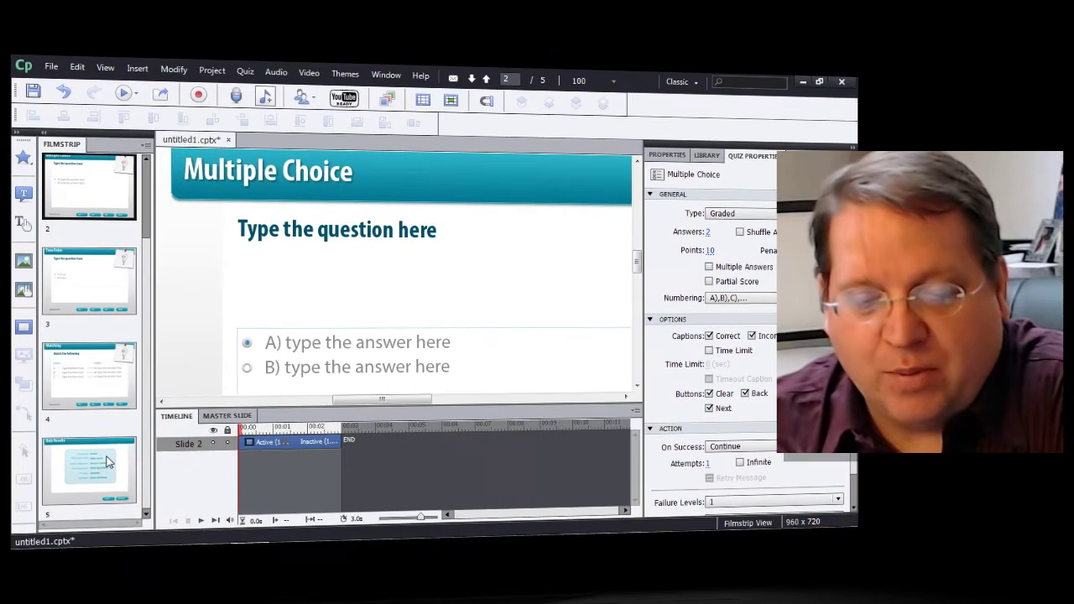
{"action": "left_click", "coordinate": [107, 464]}
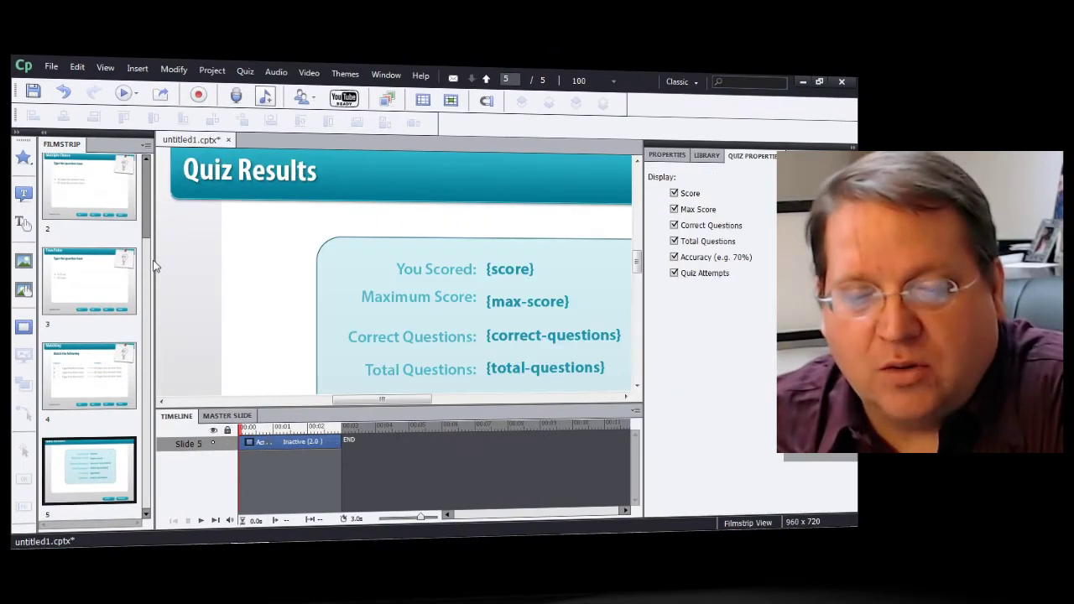
{"action": "scroll", "coordinate": [144, 268], "scroll_direction": "up", "scroll_amount": 3}
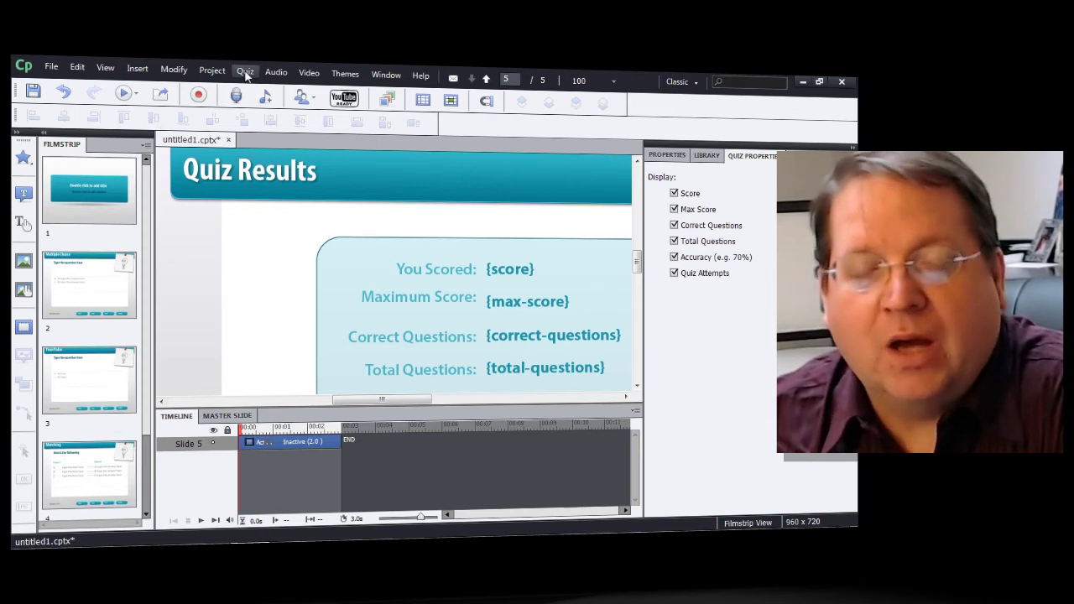
Open Quiz Preferences, keep project reporting enabled, and review the SCORM 1.2 standard options
{"action": "left_click", "coordinate": [248, 76]}
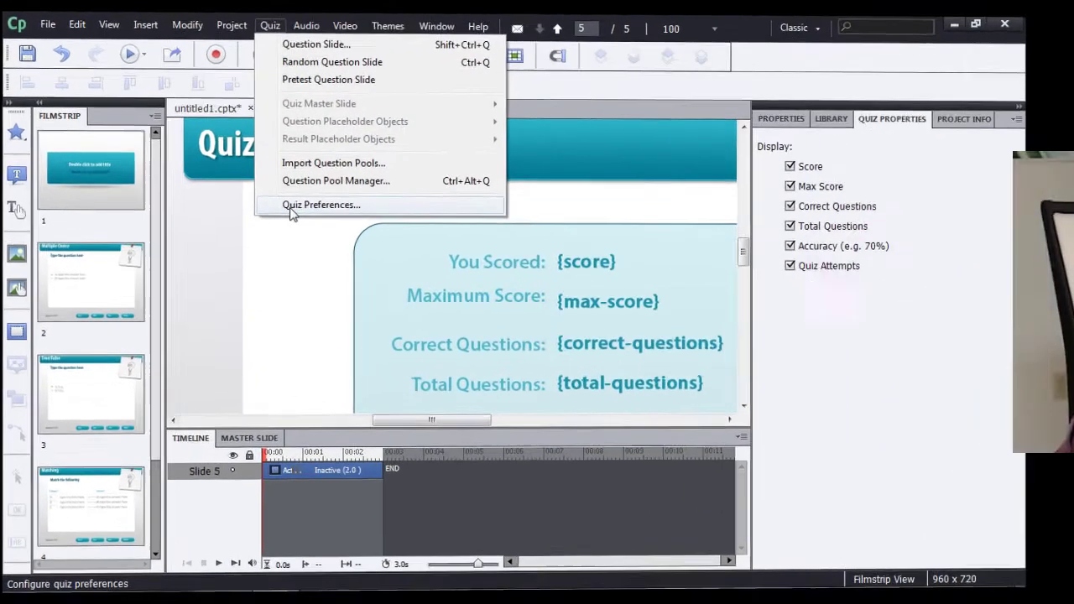
{"action": "left_click", "coordinate": [285, 221]}
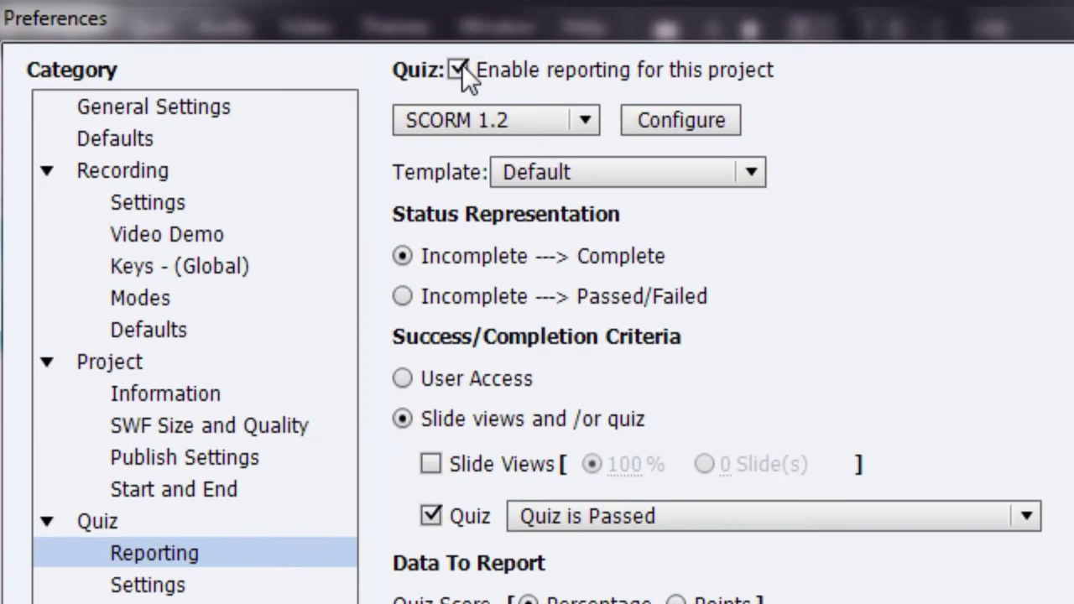
{"action": "left_click", "coordinate": [458, 70]}
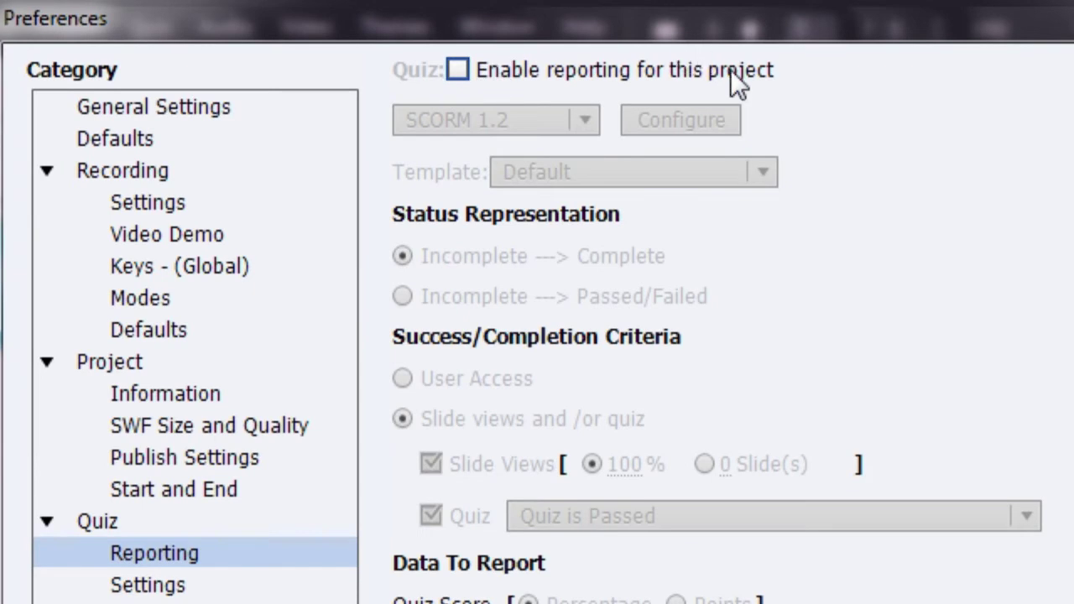
{"action": "left_click", "coordinate": [458, 69]}
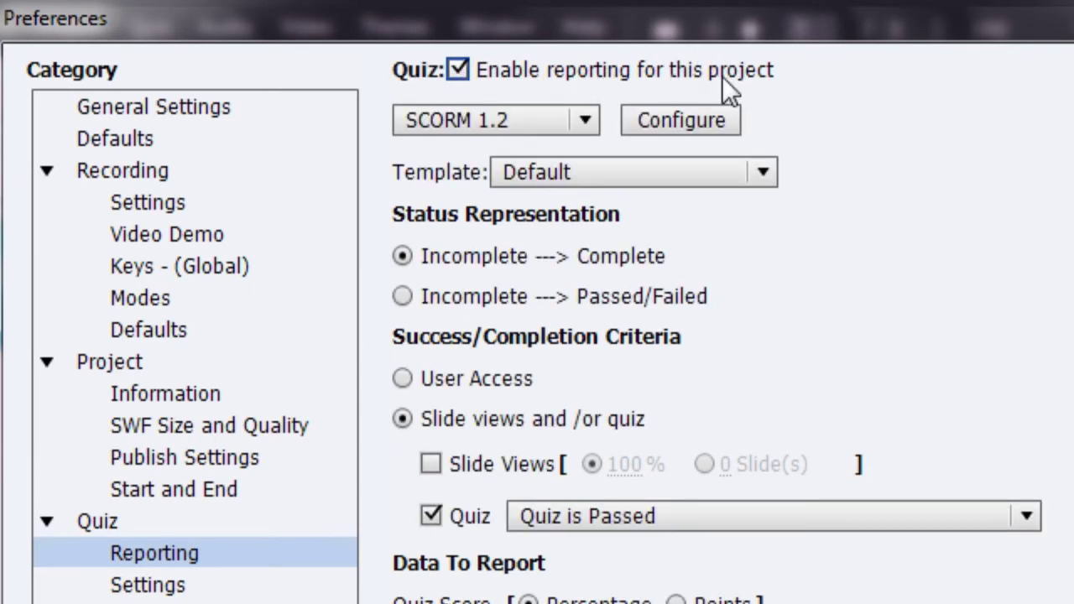
{"action": "left_click", "coordinate": [585, 122]}
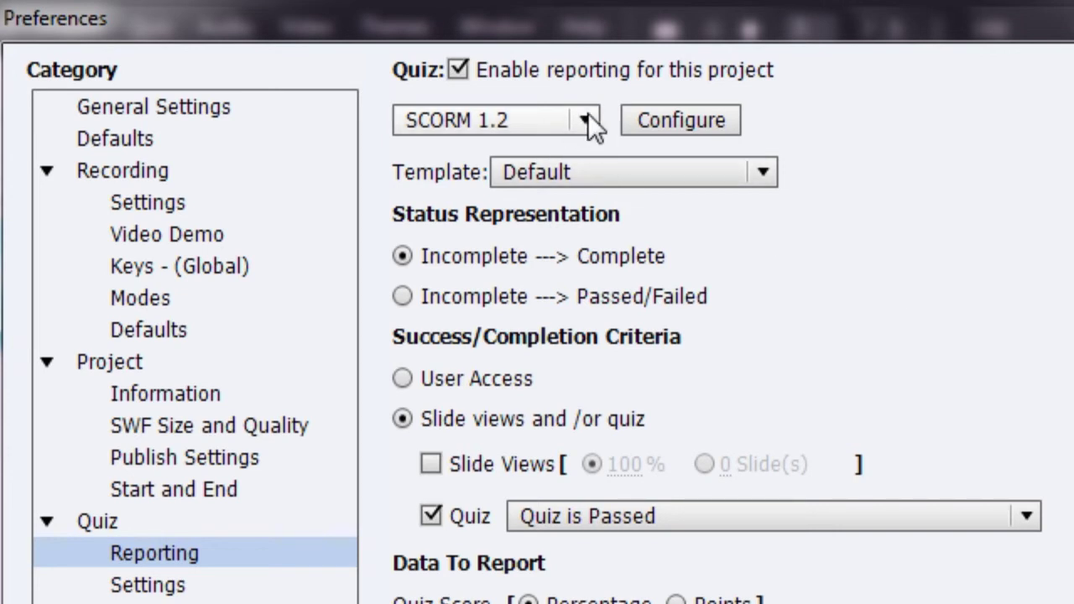
Open the SCORM Manifest dialog and select the Course_ID1 identifier for replacement
{"action": "left_click", "coordinate": [665, 125]}
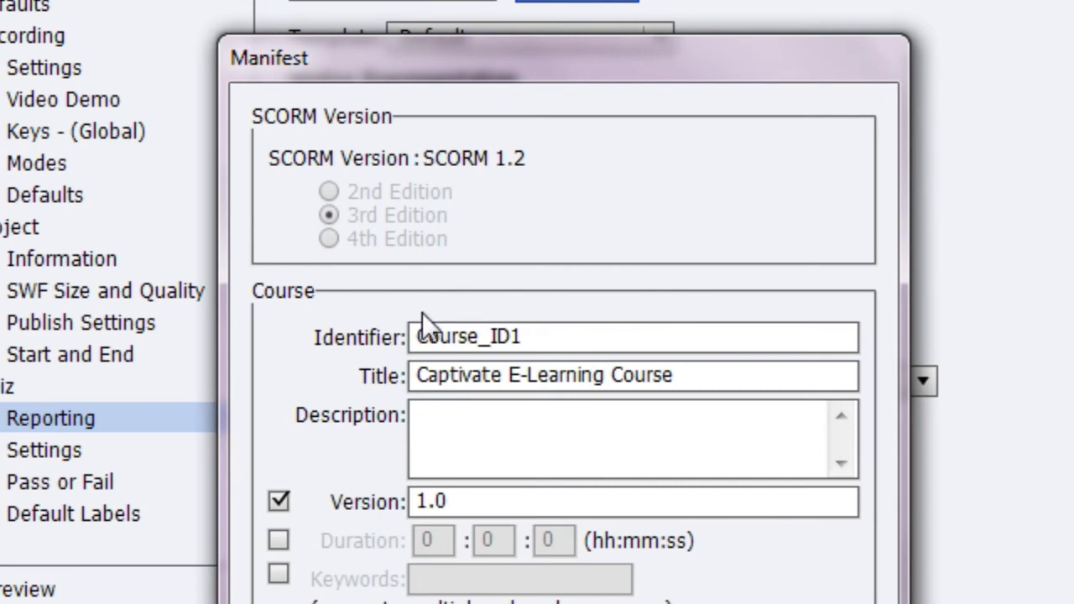
{"action": "left_click_drag", "start_coordinate": [538, 329], "coordinate": [392, 326]}
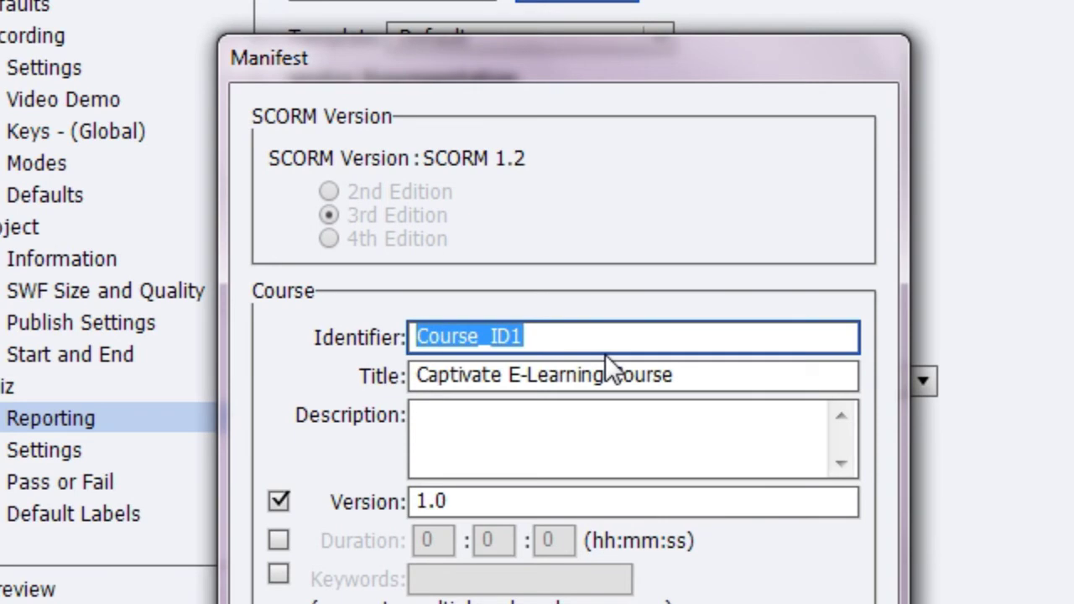
Change the course identifier to Geometry_54_b and the course title to 'All about Geometry'
{"action": "type", "text": "Geo"}
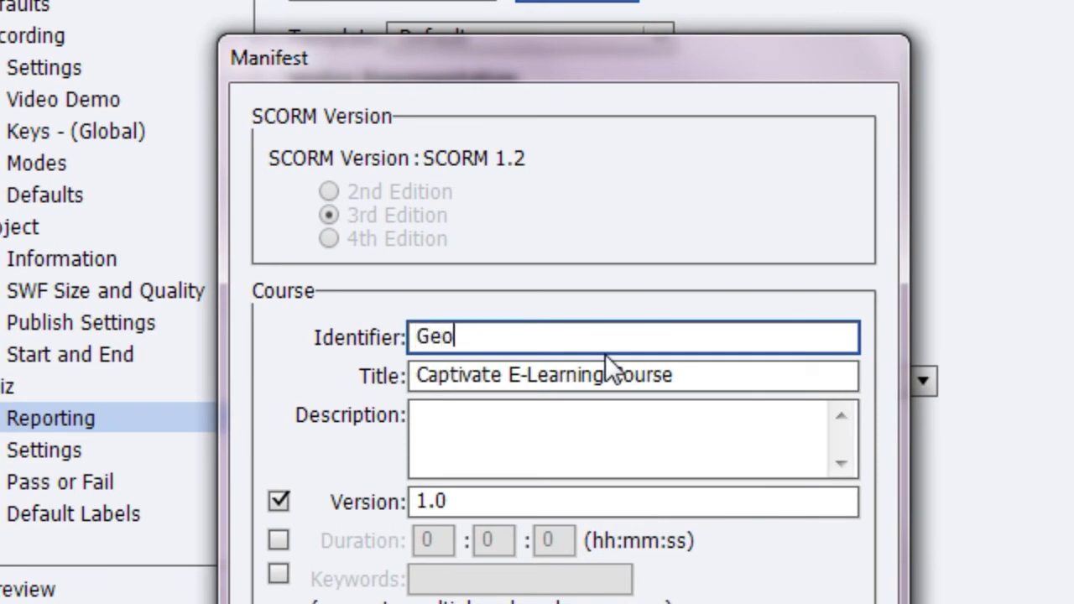
{"action": "type", "text": "metry_54"}
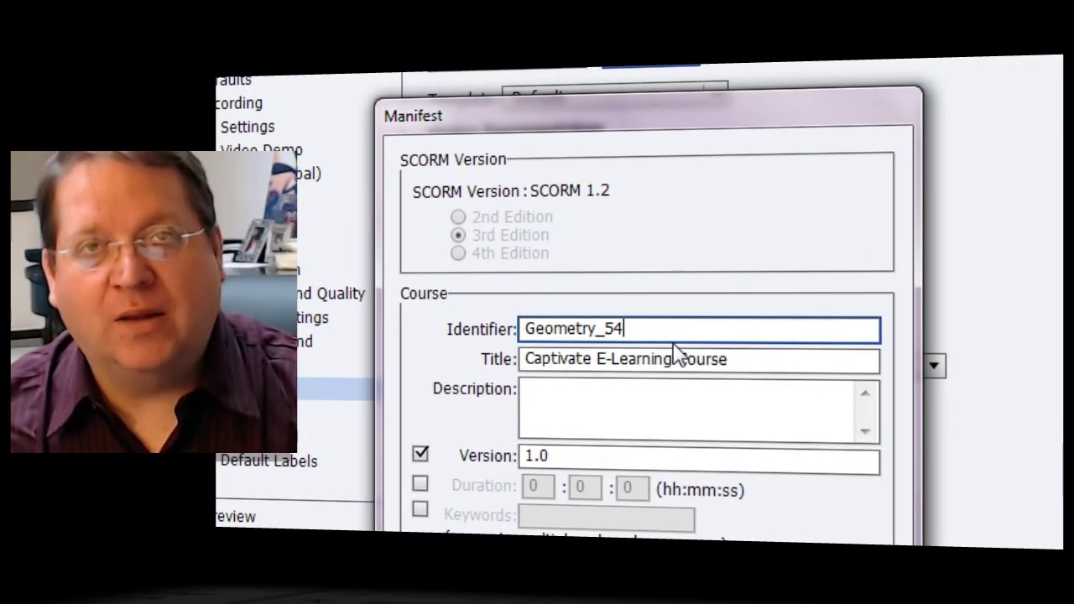
{"action": "type", "text": "_"}
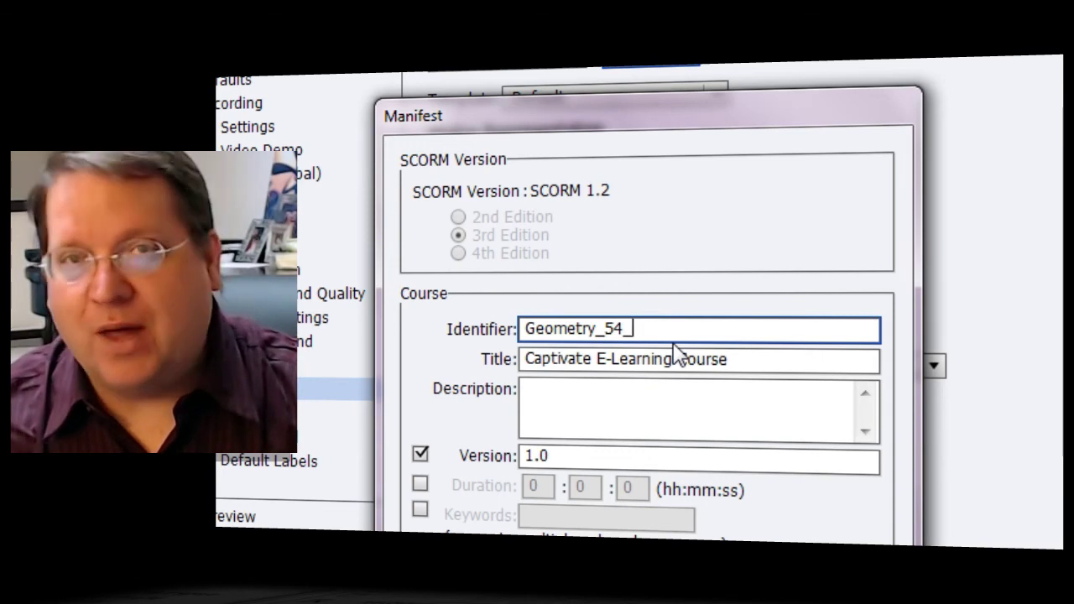
{"action": "type", "text": "b"}
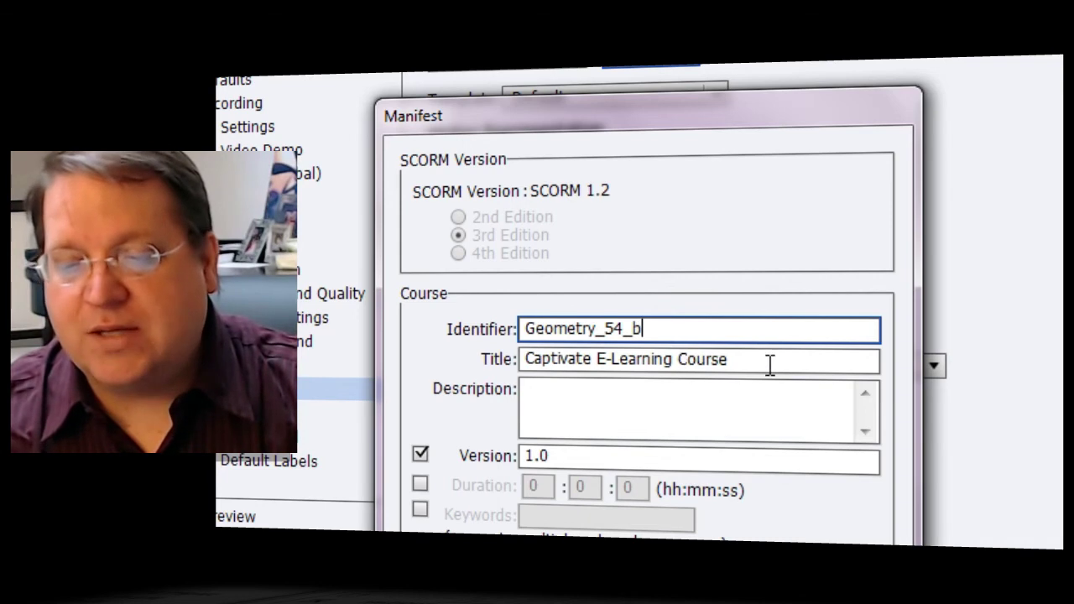
{"action": "left_click_drag", "start_coordinate": [770, 365], "coordinate": [491, 362]}
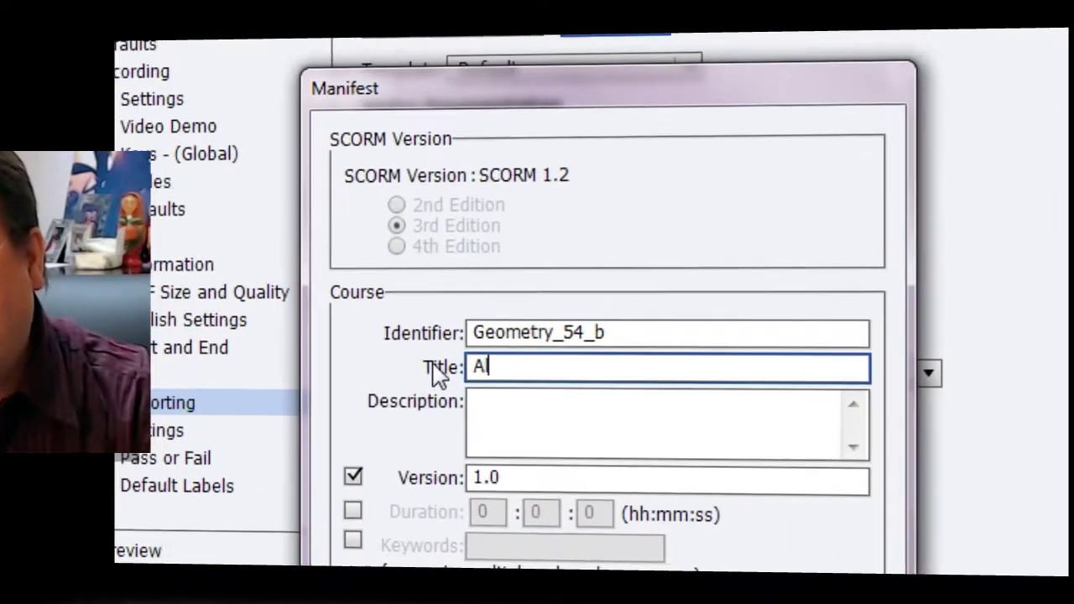
{"action": "type", "text": "ll about "}
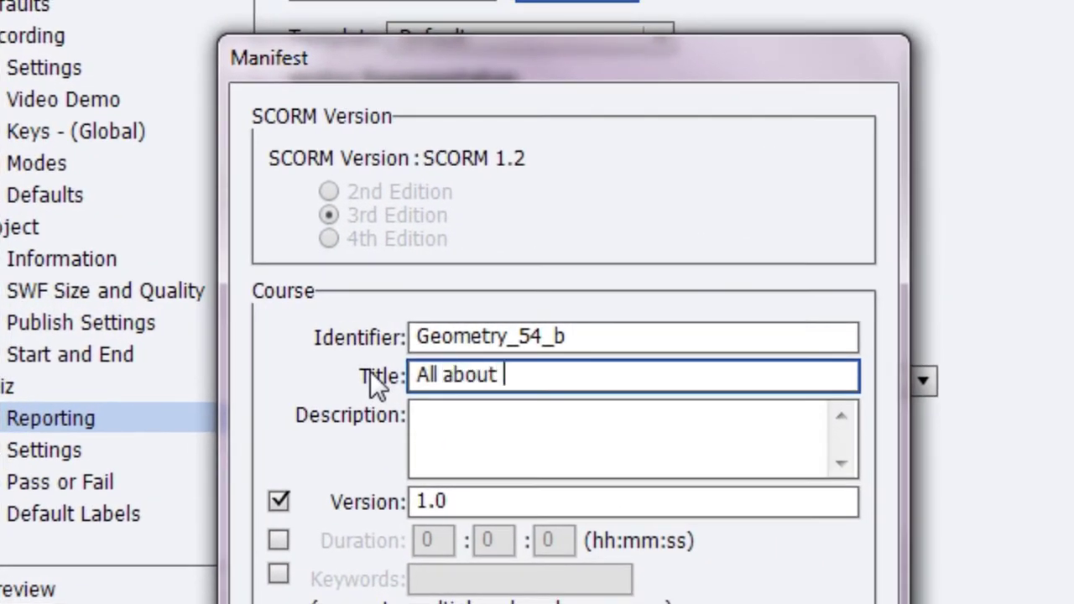
{"action": "type", "text": "Geometry"}
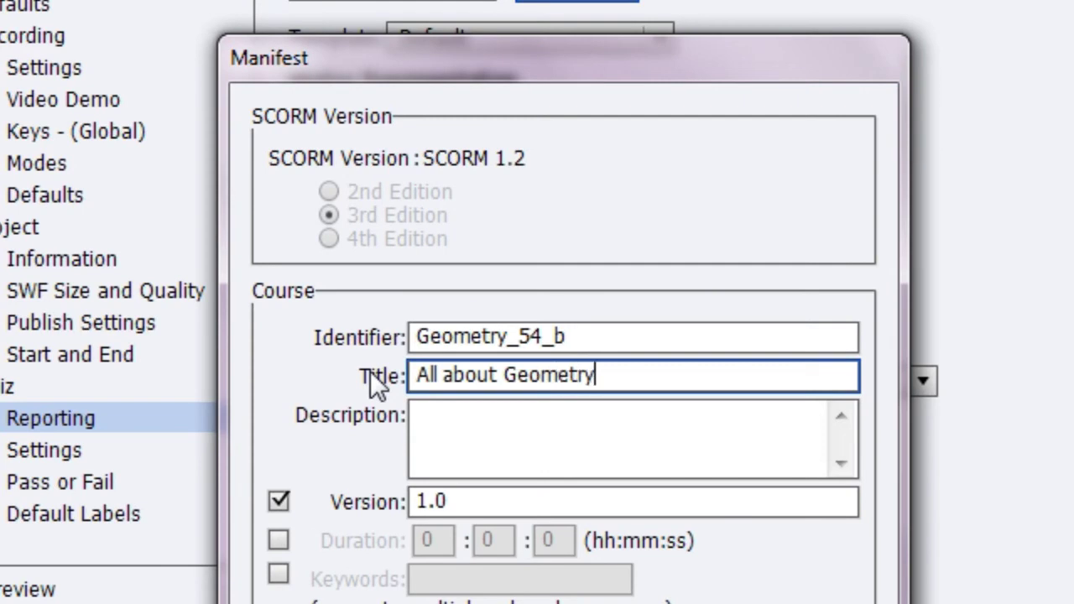
Enter 'Insert details here.' as the course description and change the version to 1.1
{"action": "left_click", "coordinate": [457, 418]}
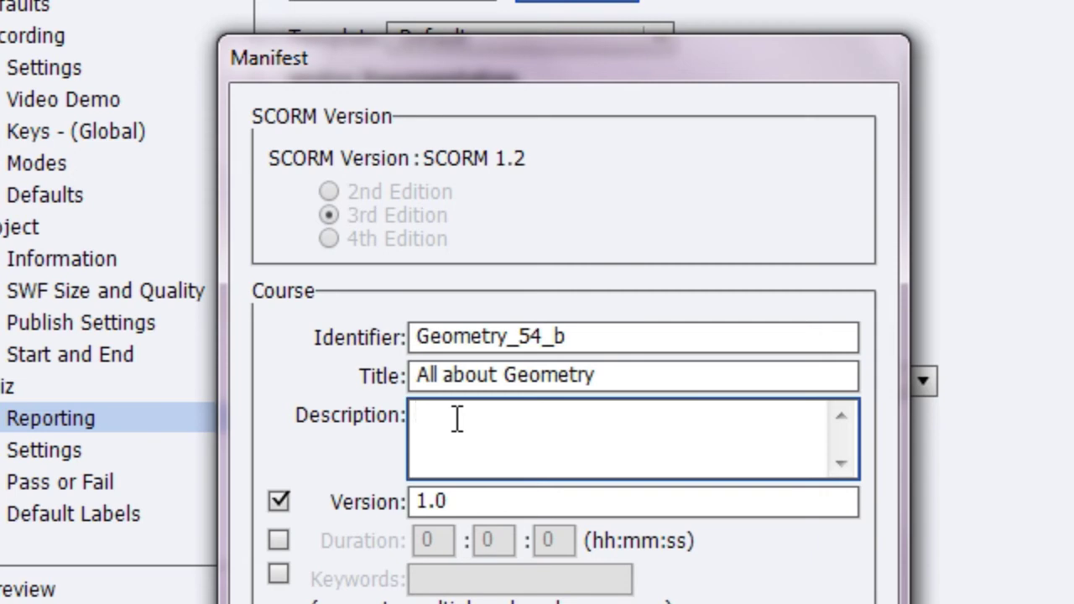
{"action": "type", "text": "Insert details here."}
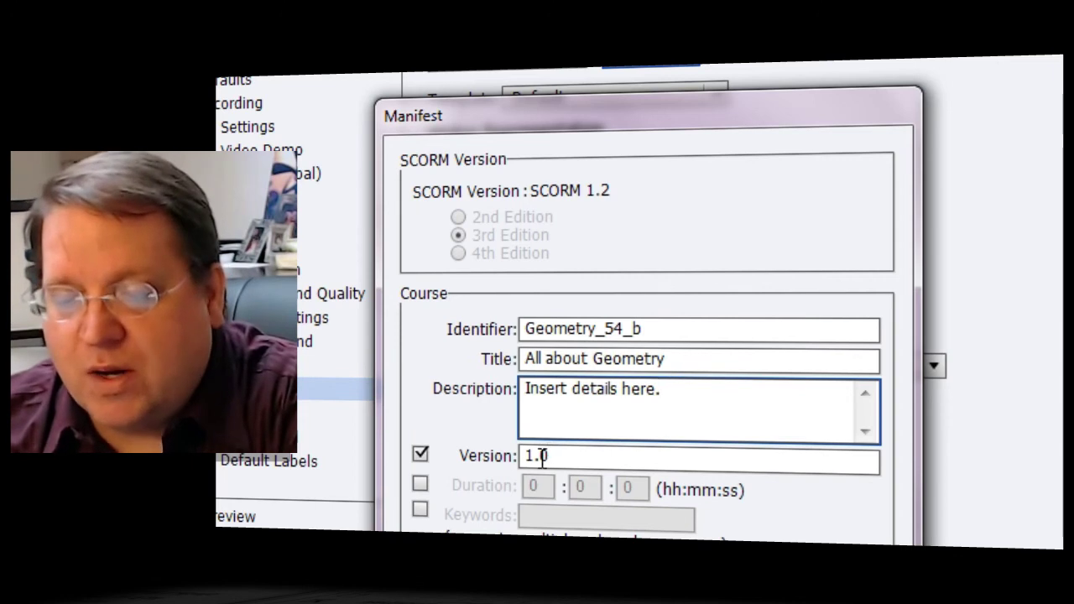
{"action": "left_click_drag", "start_coordinate": [544, 455], "coordinate": [569, 456]}
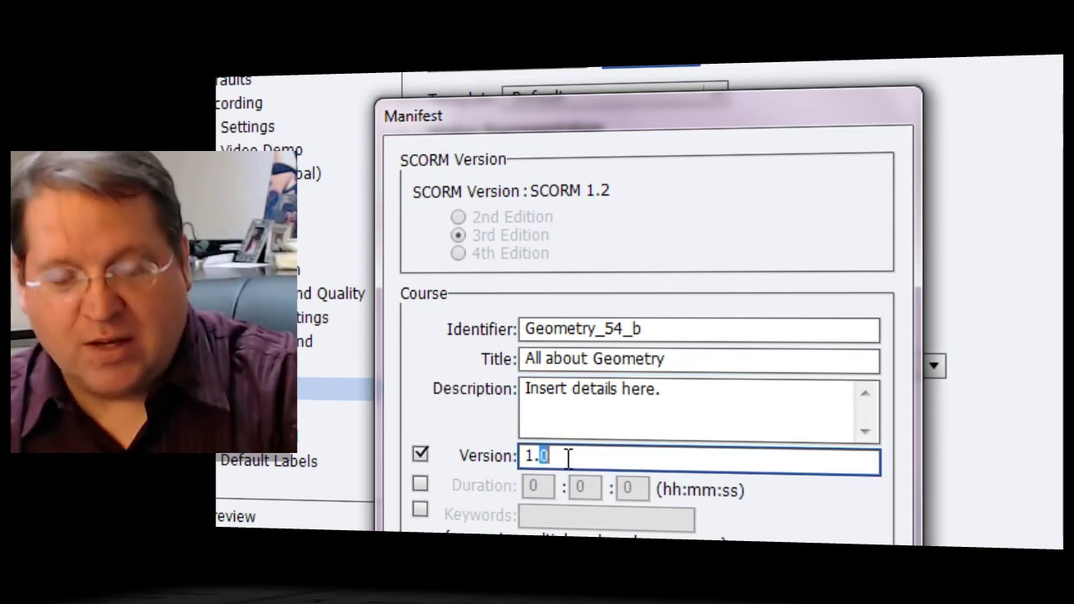
{"action": "type", "text": "1"}
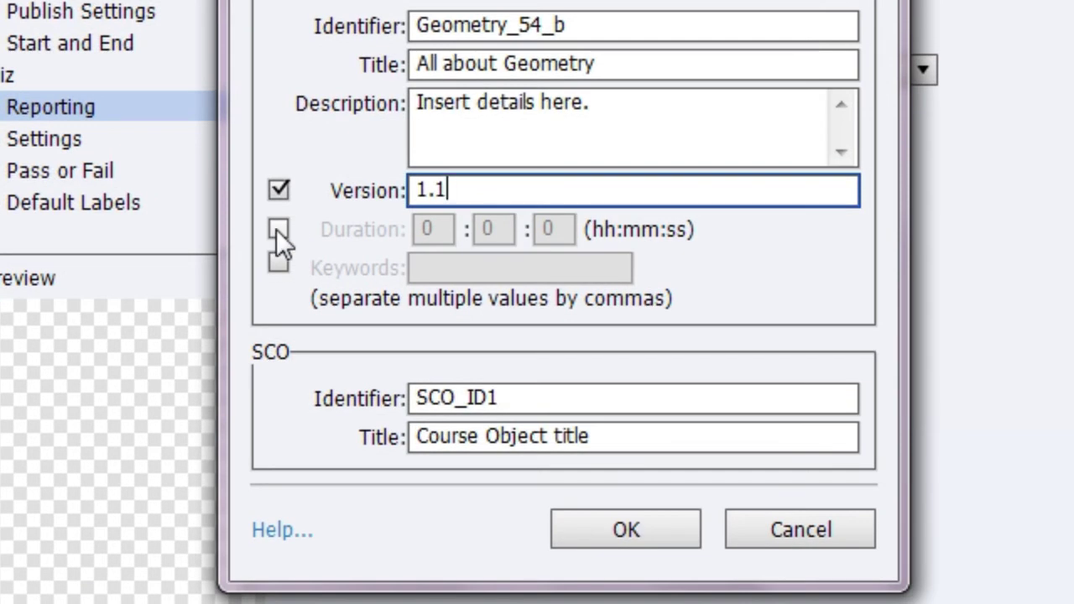
Include the 0:0:15 course duration in the manifest, leaving Keywords switched off
{"action": "left_click", "coordinate": [278, 229]}
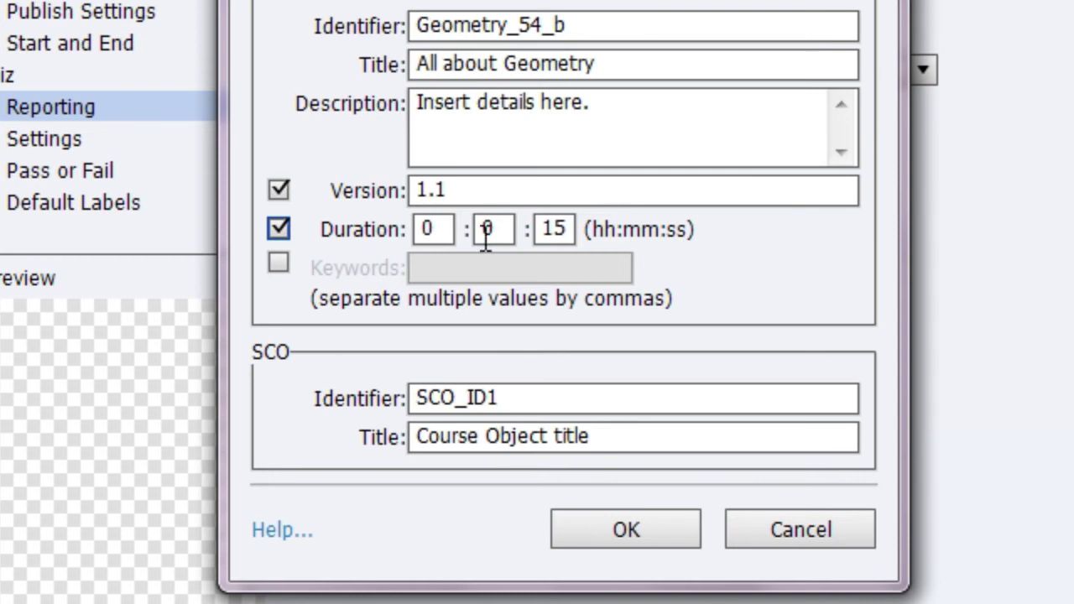
{"action": "left_click", "coordinate": [278, 263]}
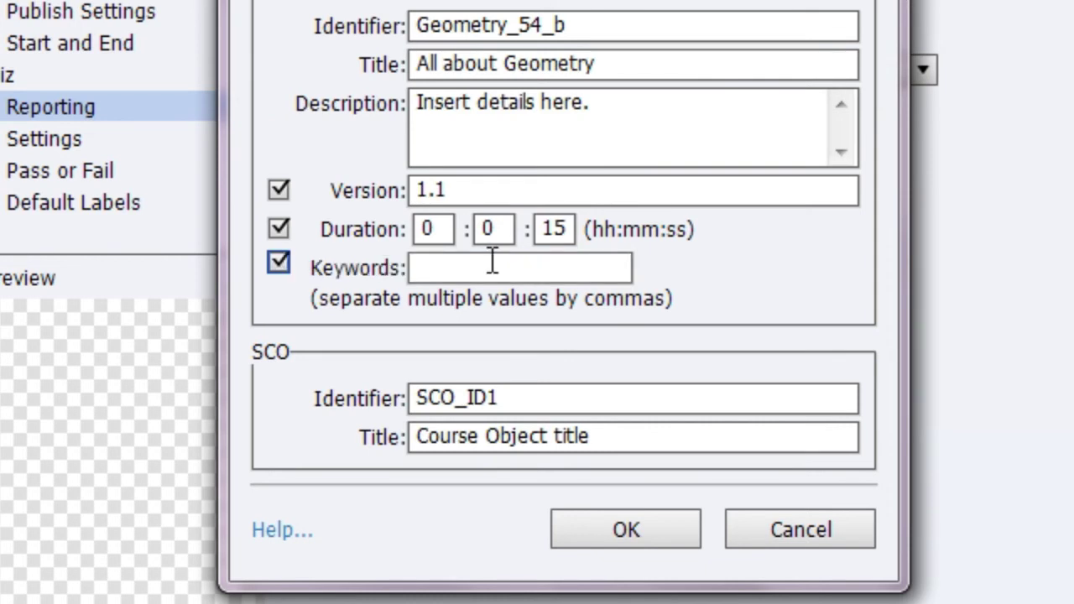
{"action": "left_click", "coordinate": [281, 263]}
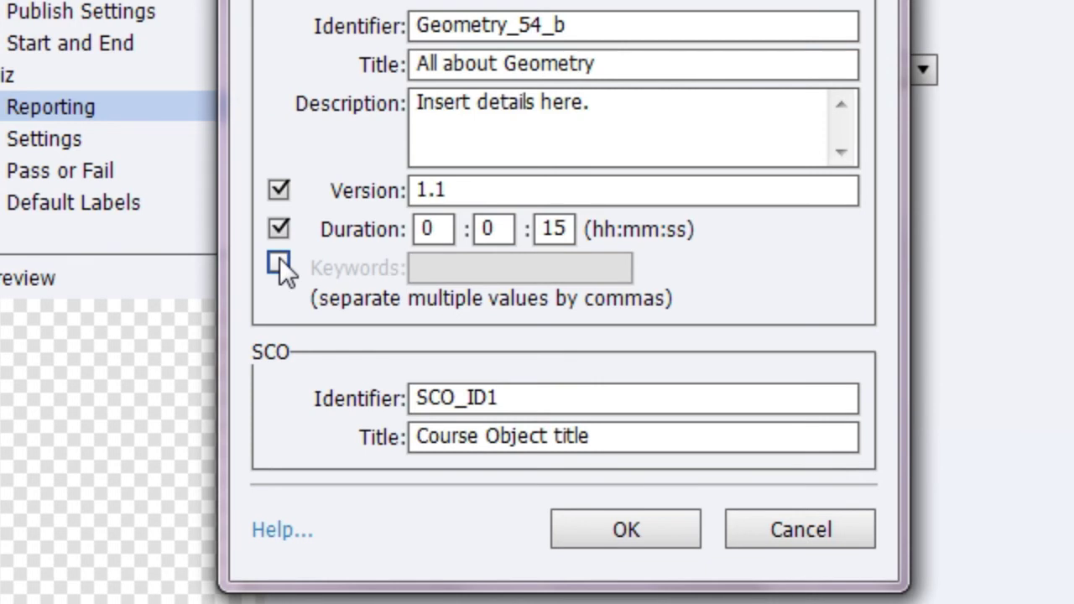
Set the SCO title to Triangles and confirm the manifest settings with OK
{"action": "left_click", "coordinate": [550, 398]}
{"action": "type", "text": "1"}
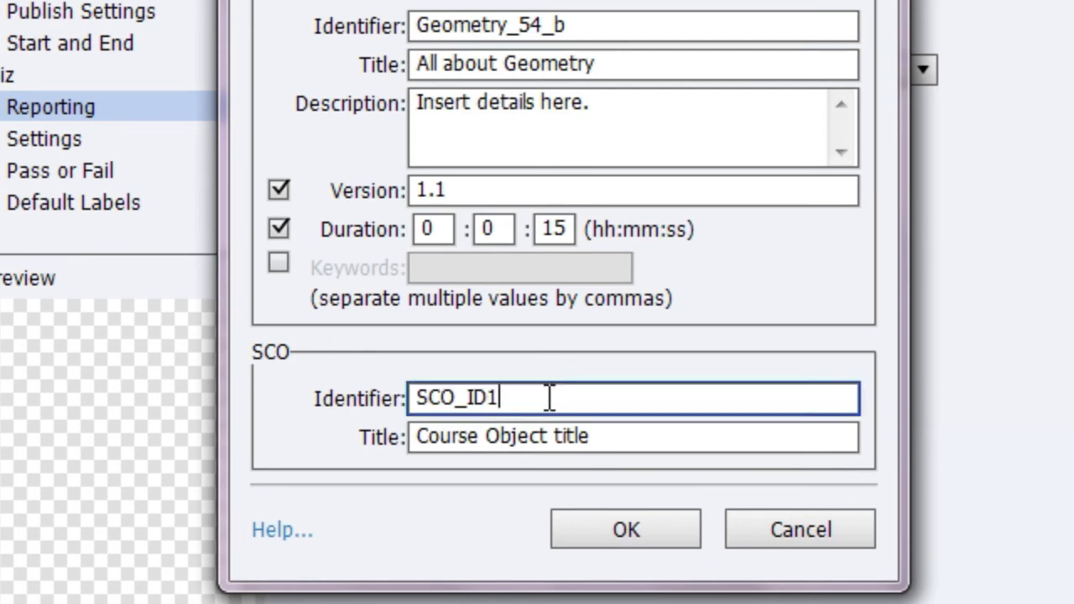
{"action": "left_click_drag", "start_coordinate": [537, 398], "coordinate": [369, 402]}
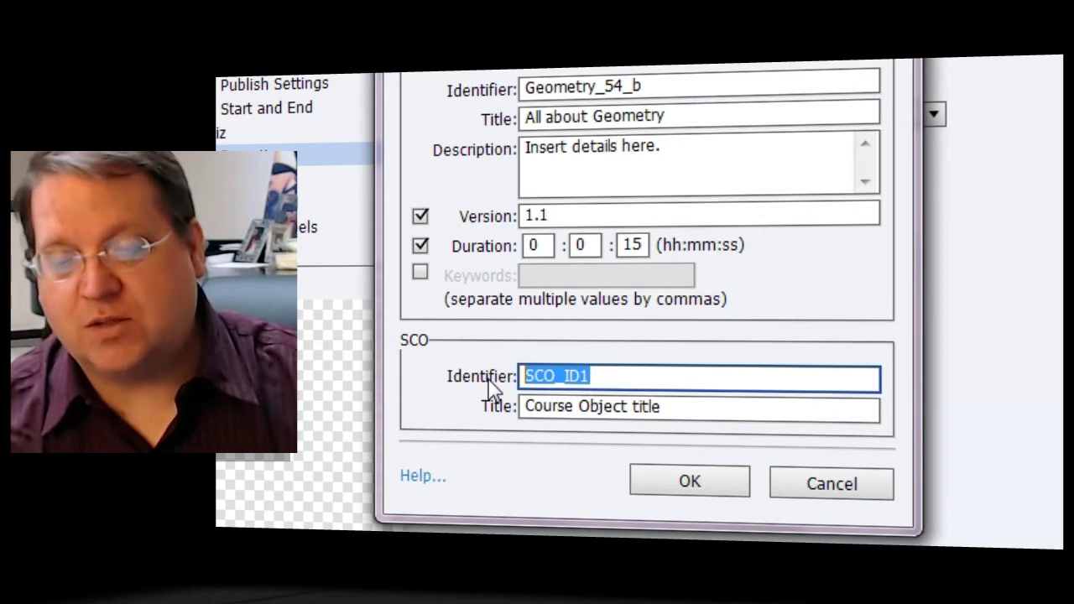
{"action": "left_click", "coordinate": [605, 375]}
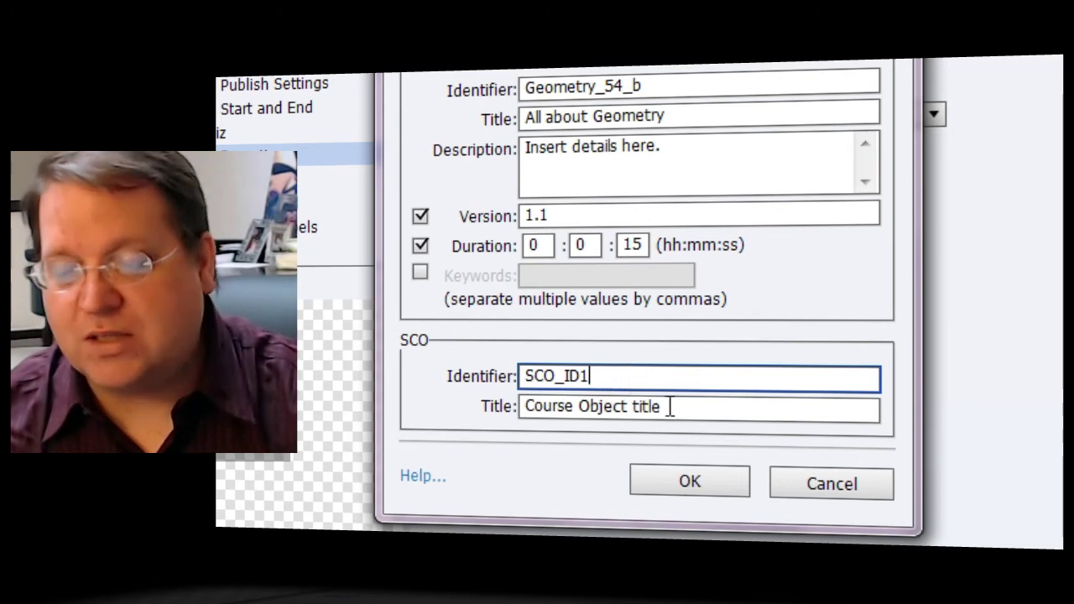
{"action": "left_click_drag", "start_coordinate": [676, 411], "coordinate": [521, 412]}
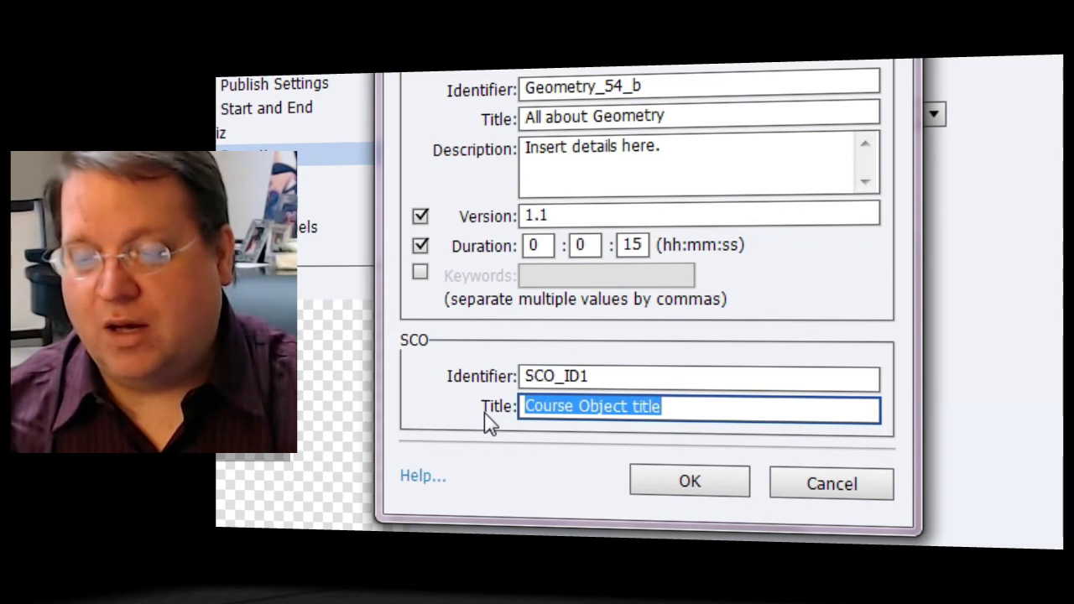
{"action": "type", "text": "Triangles"}
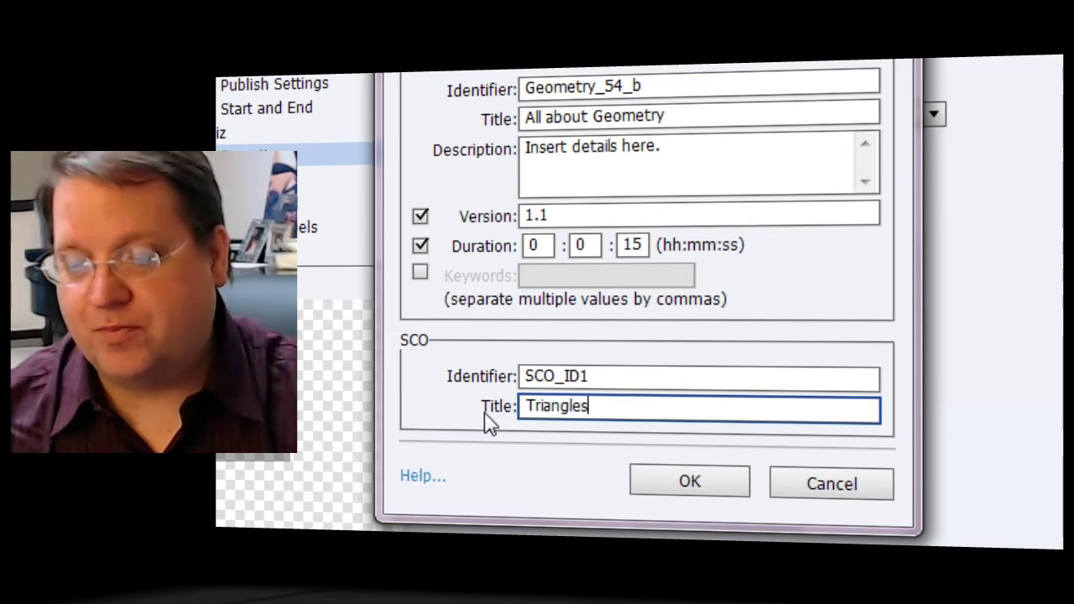
{"action": "left_click", "coordinate": [680, 483]}
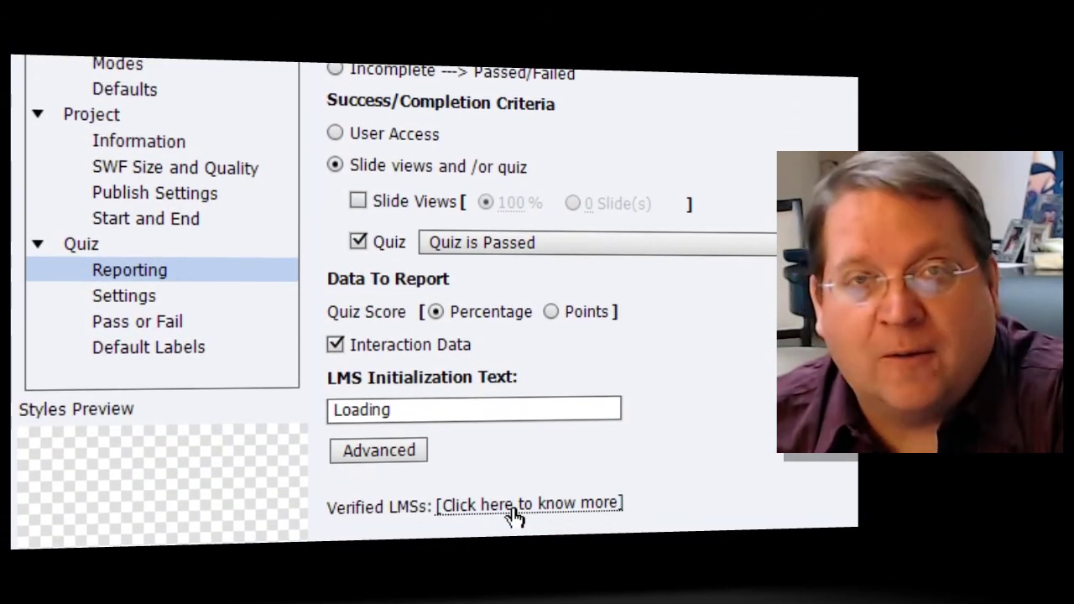
{"action": "left_click", "coordinate": [509, 507]}
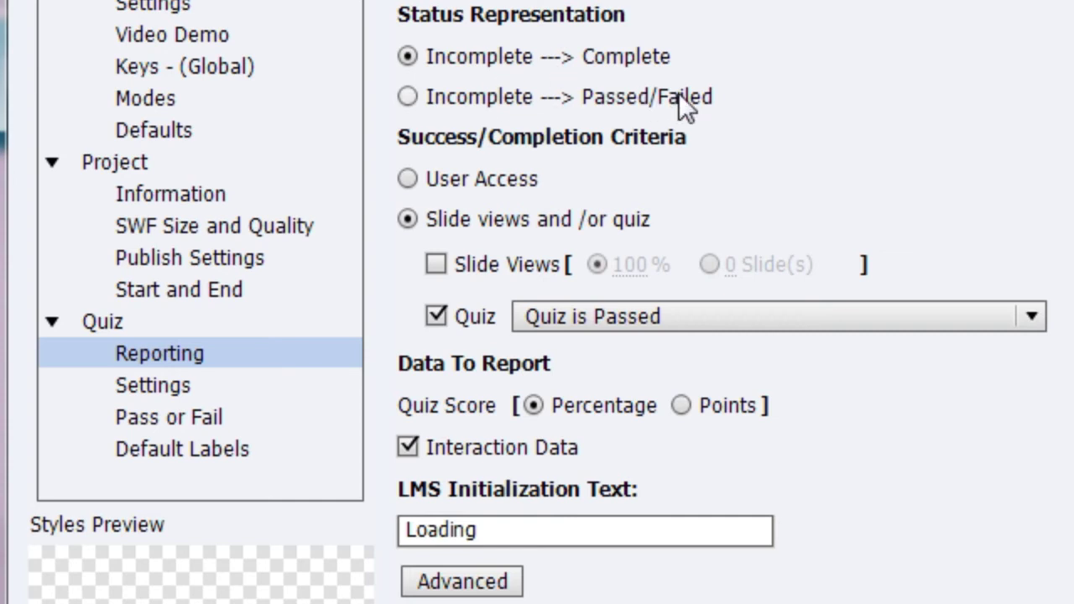
{"action": "left_click", "coordinate": [679, 93]}
{"action": "left_click", "coordinate": [537, 59]}
Keep 'Slide views and/or quiz' as the criterion with Slide Views off, and list the Quiz conditions
{"action": "left_click", "coordinate": [407, 179]}
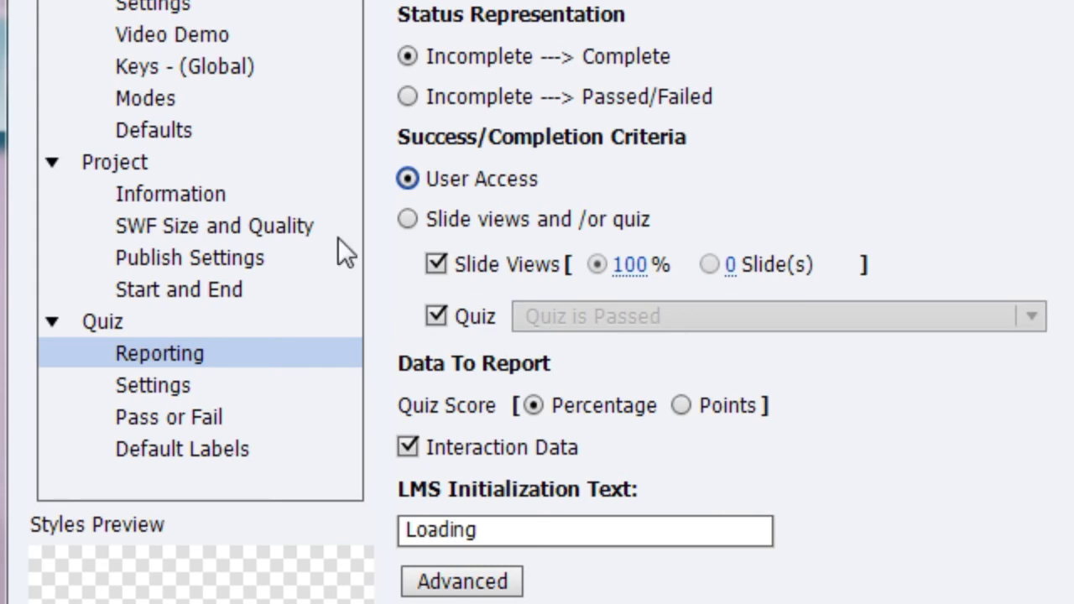
{"action": "left_click", "coordinate": [409, 219]}
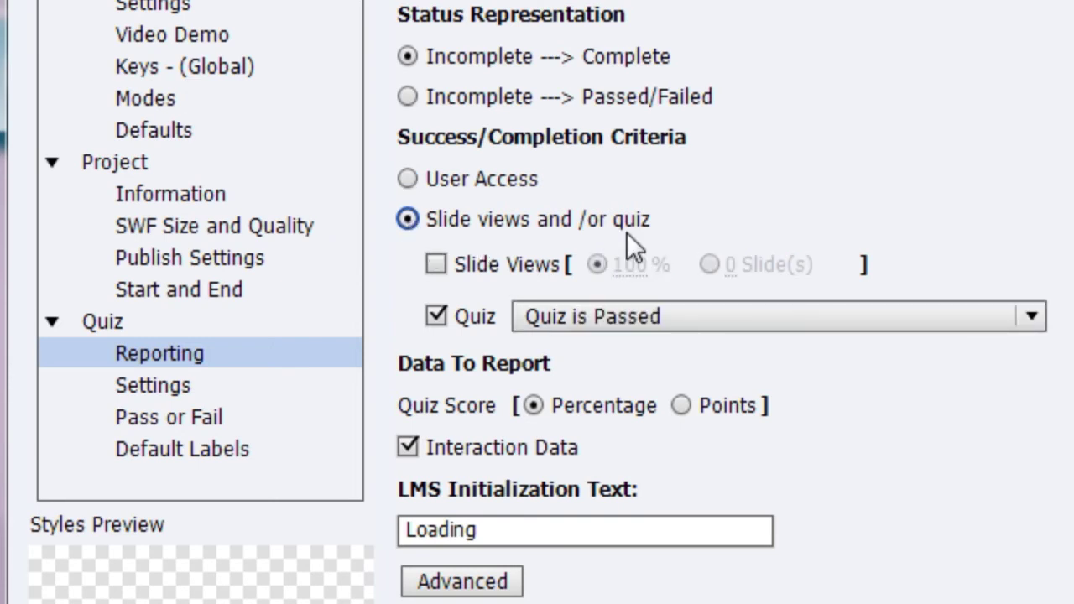
{"action": "left_click", "coordinate": [435, 272]}
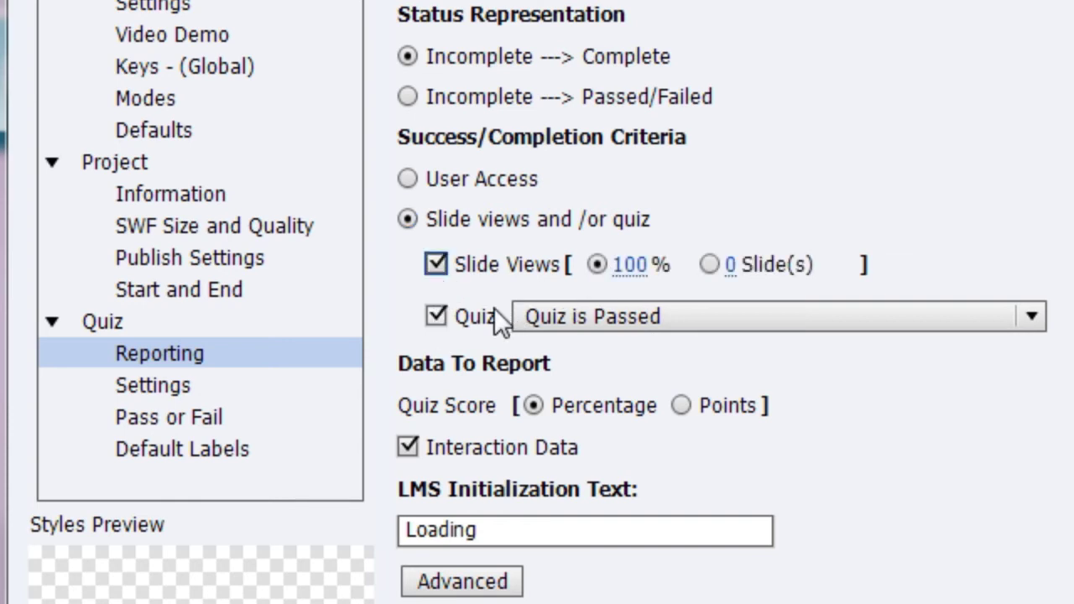
{"action": "left_click", "coordinate": [442, 266]}
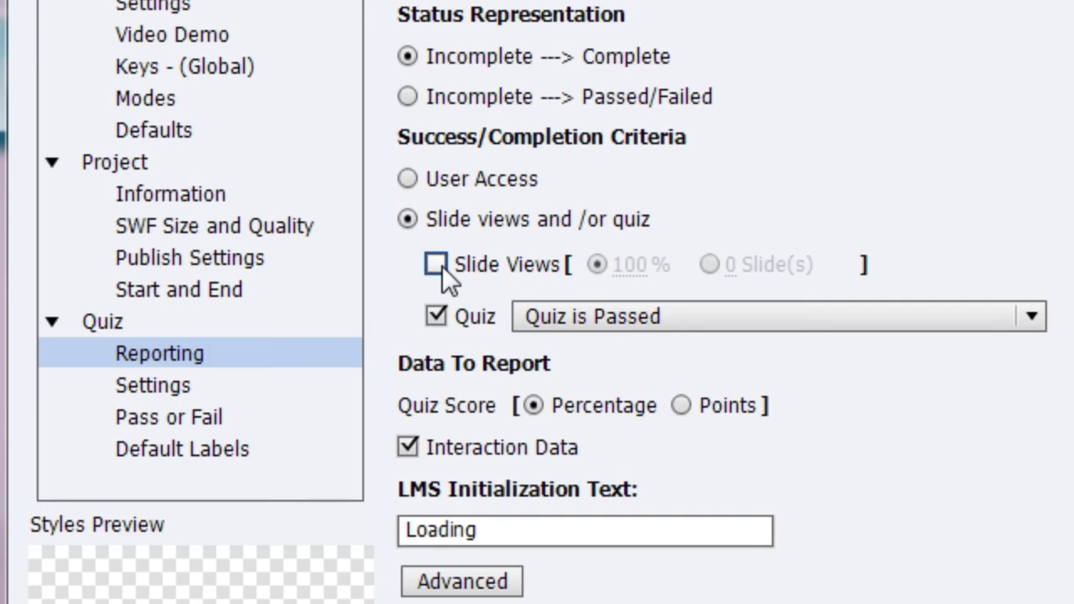
{"action": "left_click", "coordinate": [711, 322]}
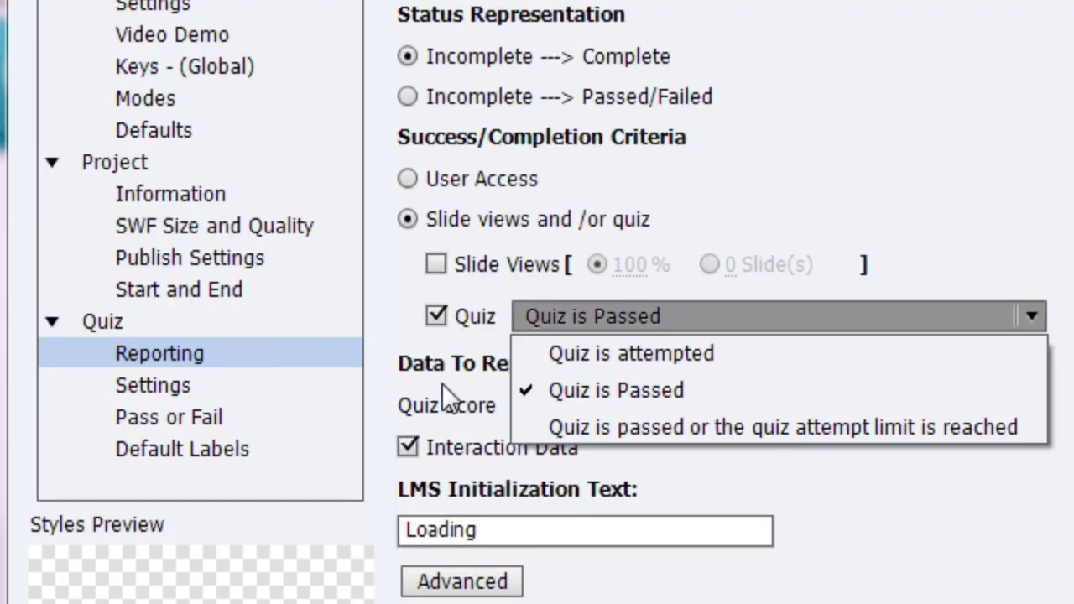
Keep Quiz is Passed as the condition and report the quiz score as Points
{"action": "left_click", "coordinate": [442, 383]}
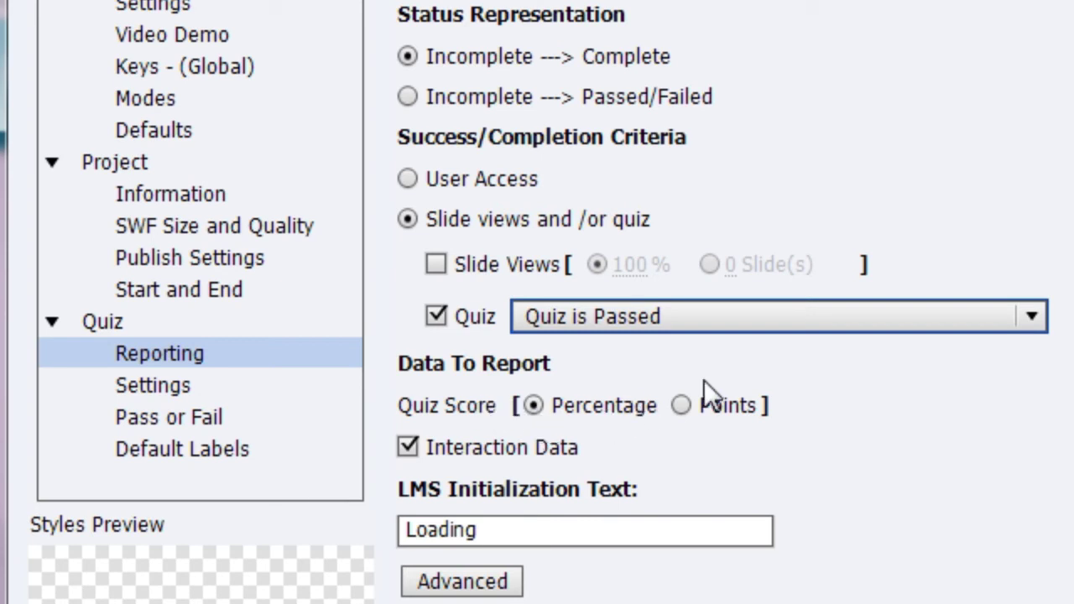
{"action": "left_click", "coordinate": [682, 406]}
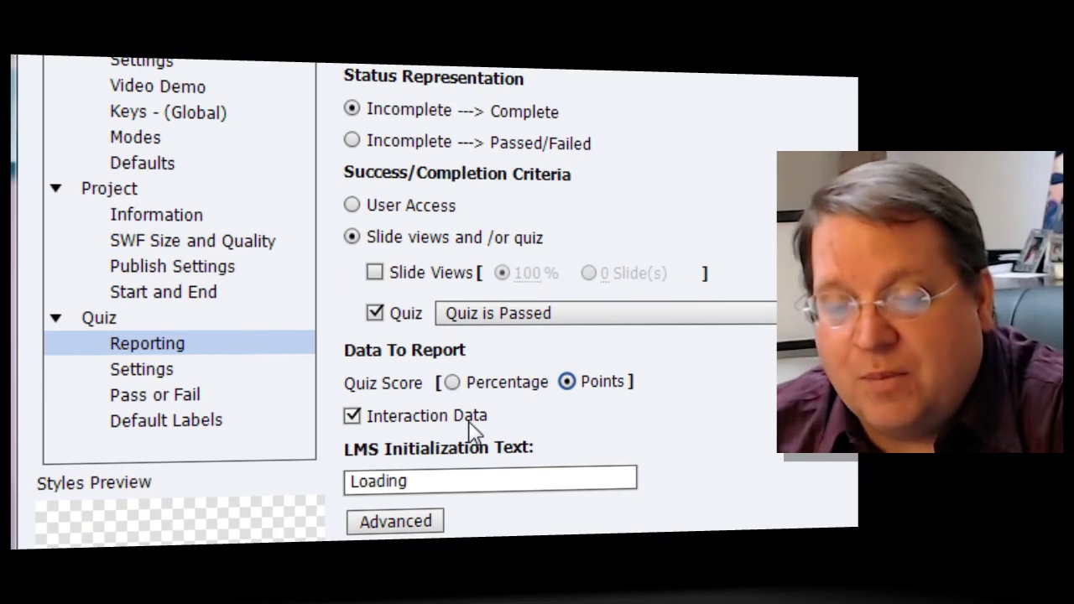
{"action": "left_click", "coordinate": [353, 416]}
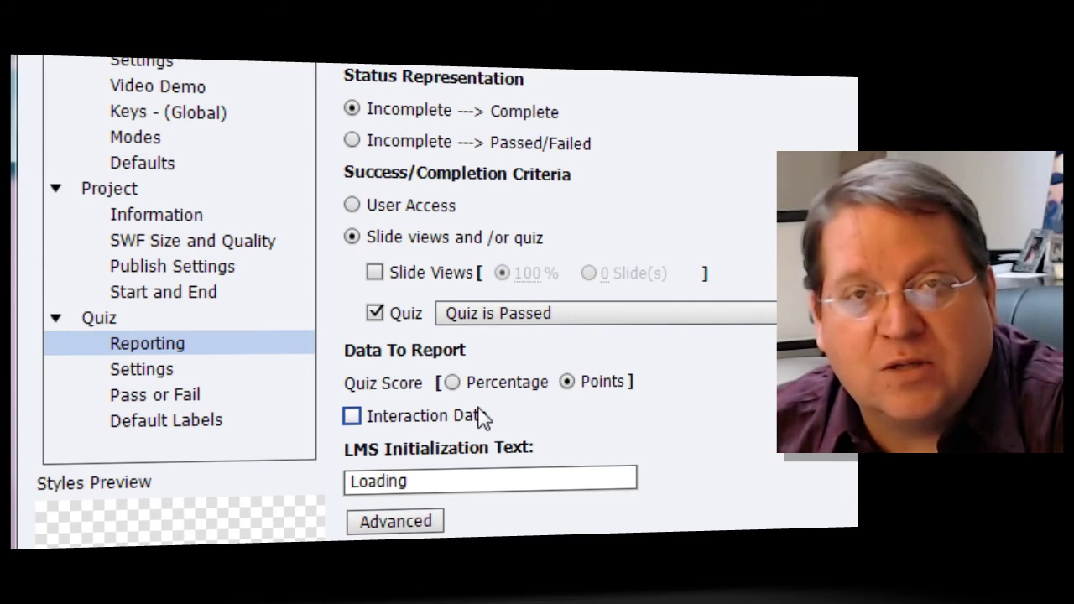
{"action": "left_click", "coordinate": [353, 416]}
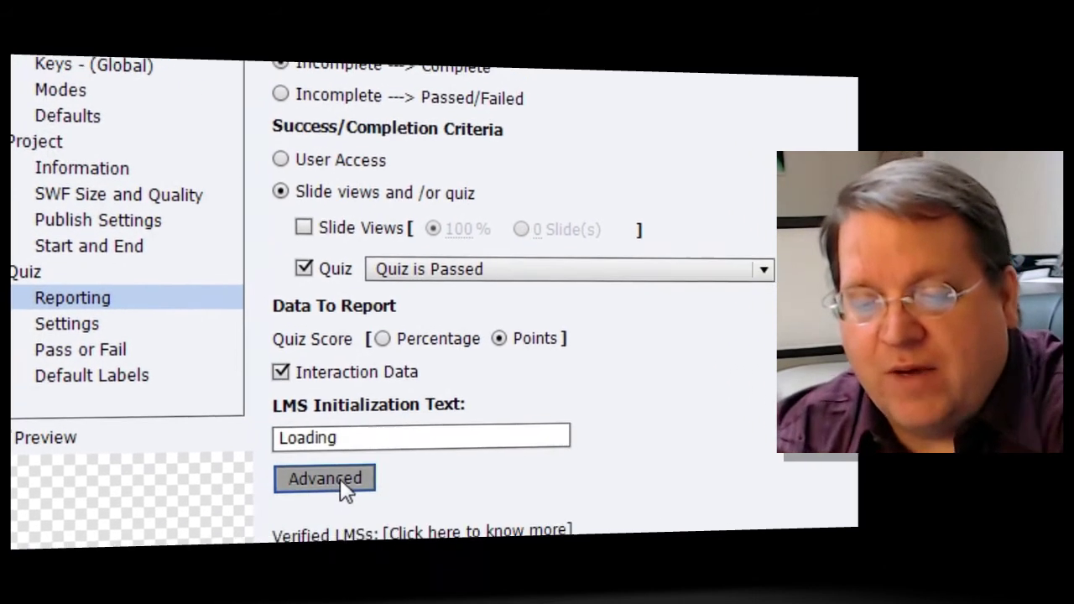
{"action": "left_click", "coordinate": [396, 521]}
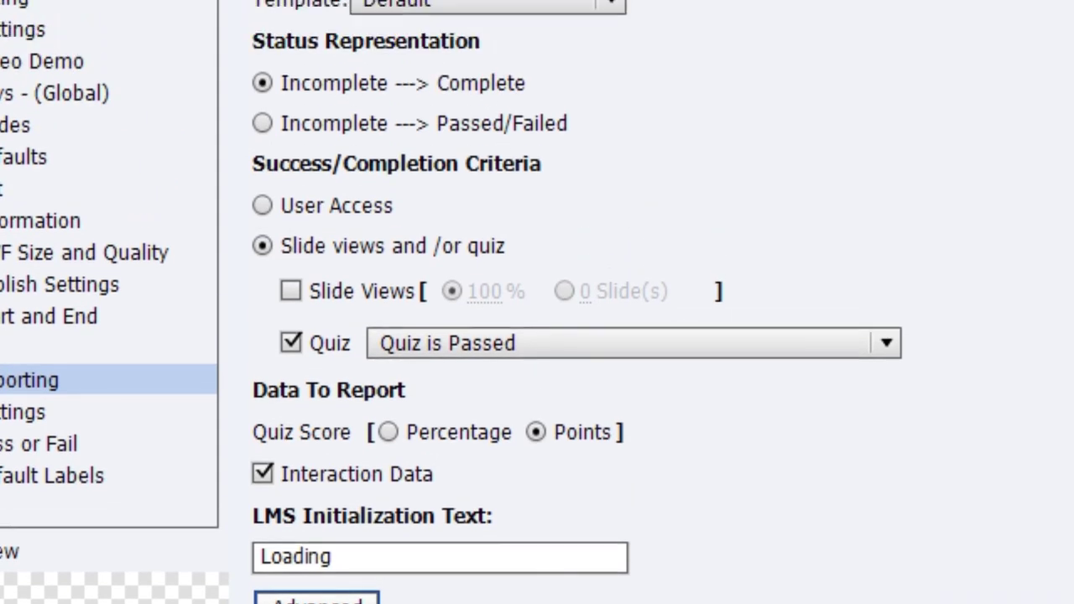
Change the reporting standard dropdown from SCORM 1.2 to SCORM 2004
{"action": "left_click", "coordinate": [438, 32]}
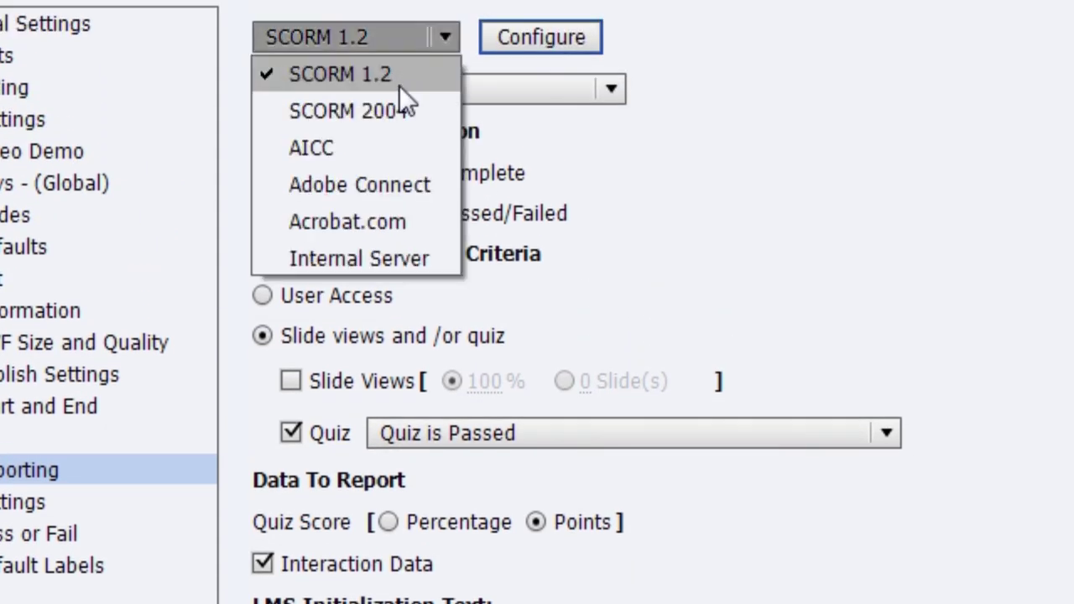
{"action": "left_click", "coordinate": [394, 111]}
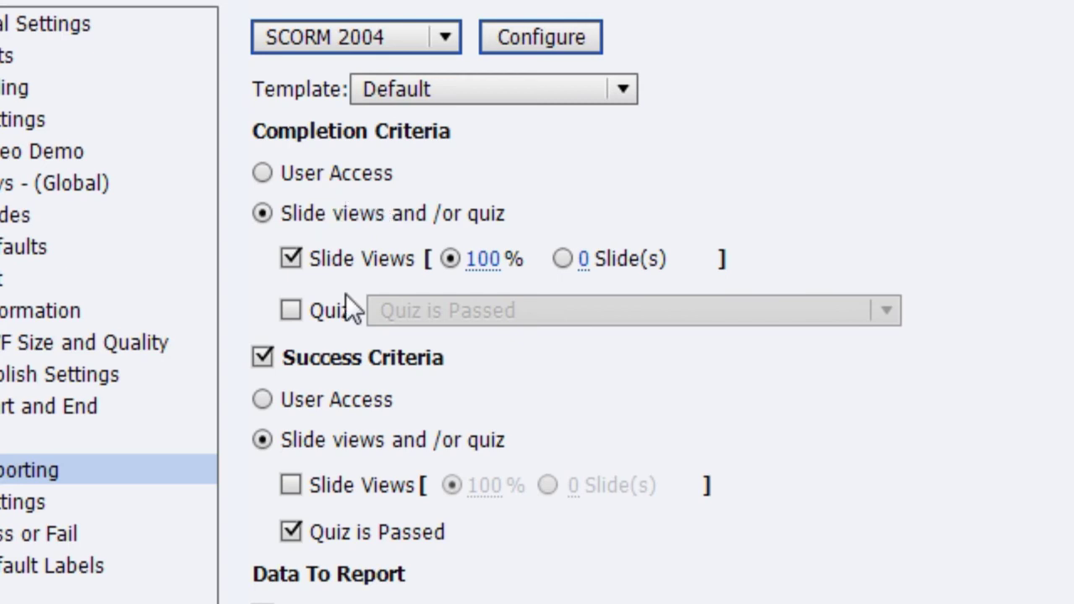
Base completion on 'Slide views and /or quiz', requiring the Quiz with 'Quiz is Passed'
{"action": "left_click", "coordinate": [266, 171]}
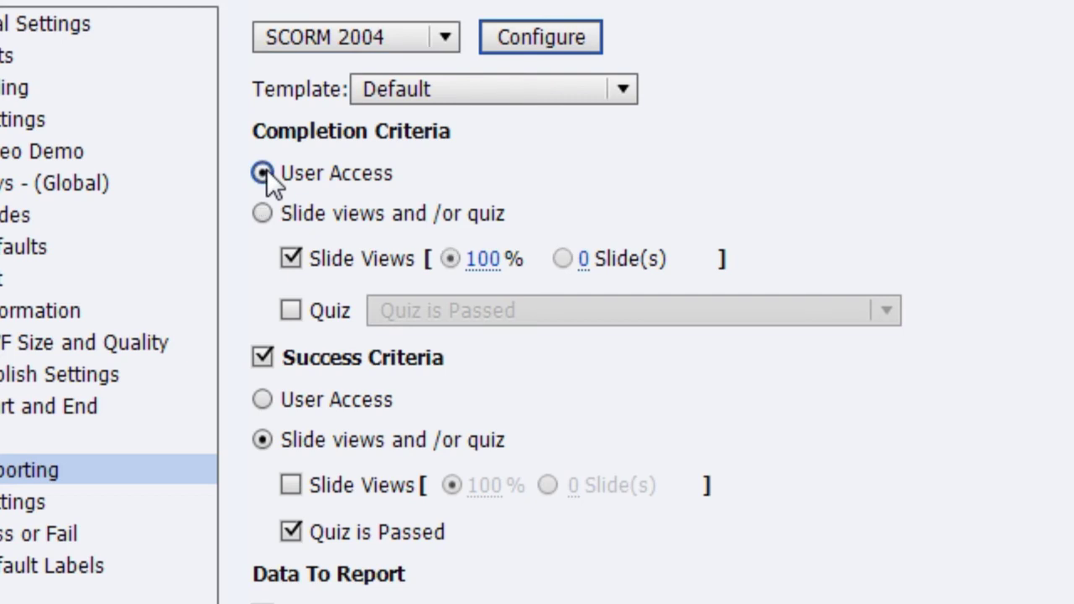
{"action": "left_click", "coordinate": [262, 213]}
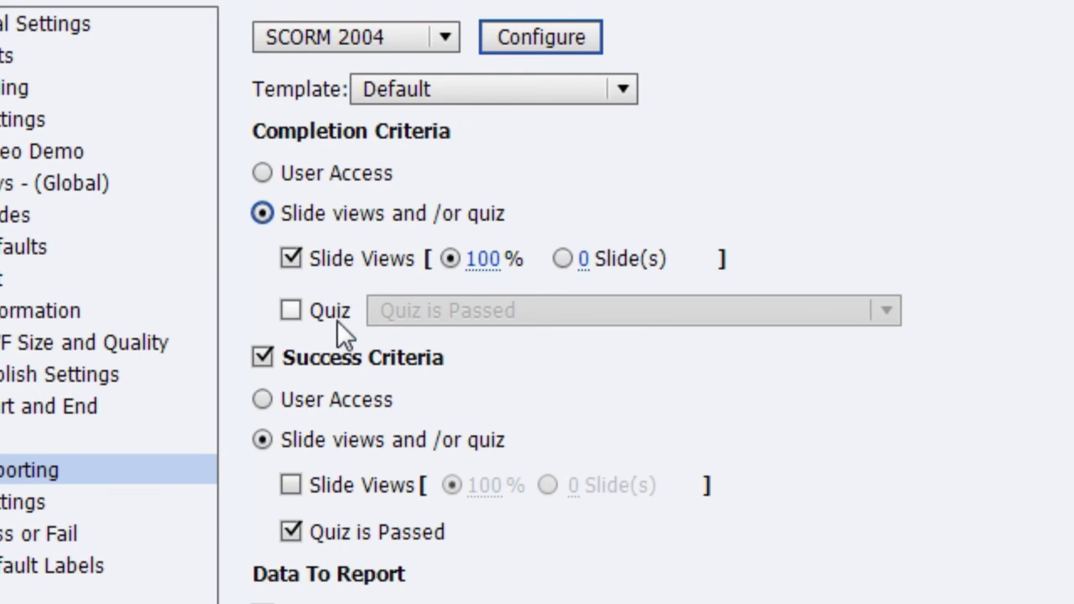
{"action": "left_click", "coordinate": [291, 310]}
{"action": "left_click", "coordinate": [488, 309]}
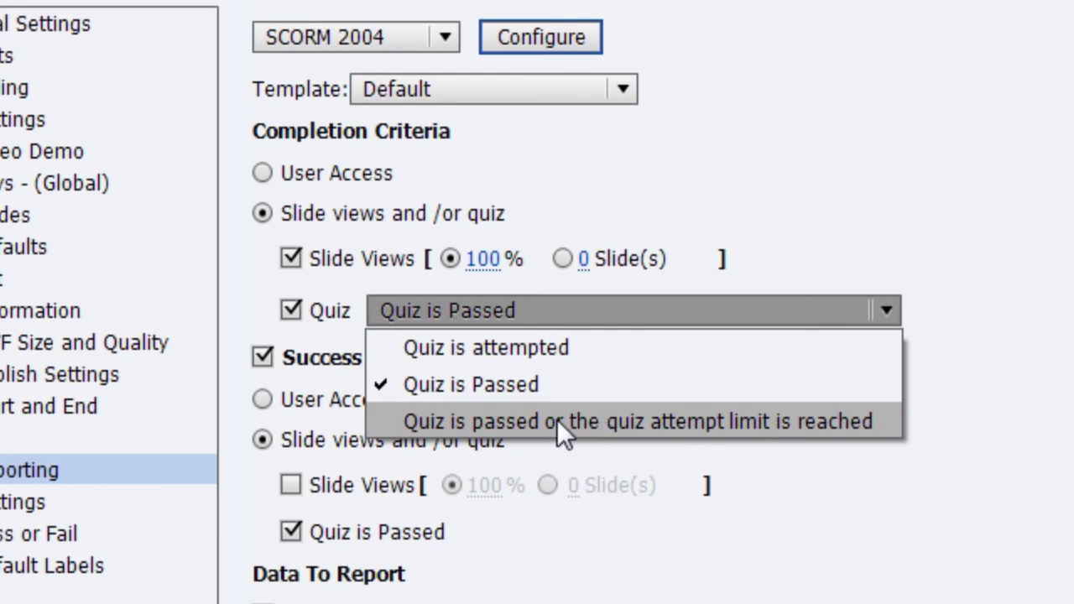
{"action": "left_click", "coordinate": [742, 585]}
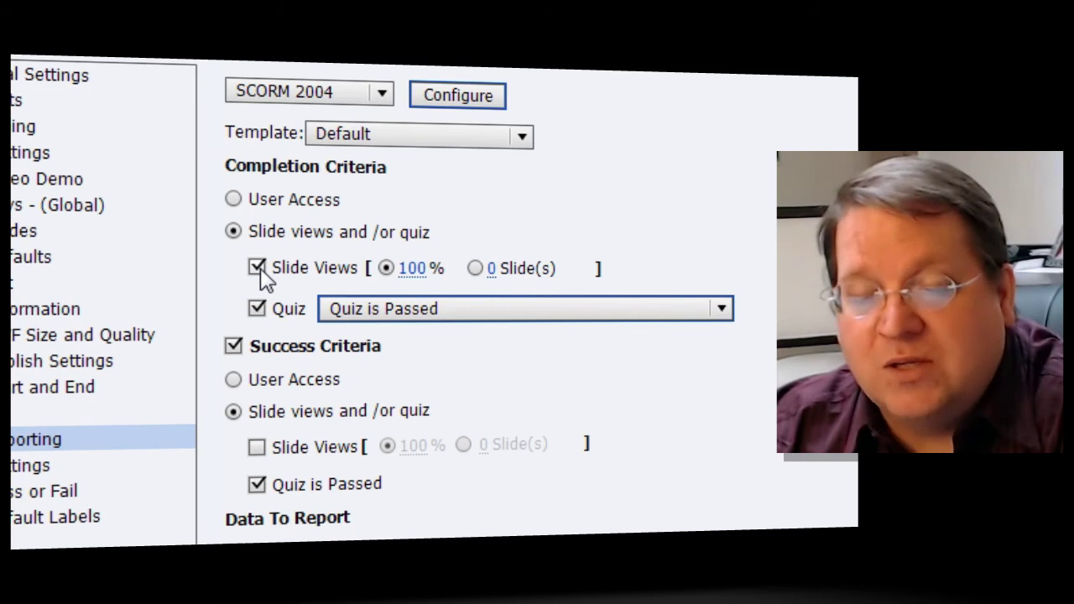
Leave the Slide Views completion requirement unchecked
{"action": "left_click", "coordinate": [417, 269]}
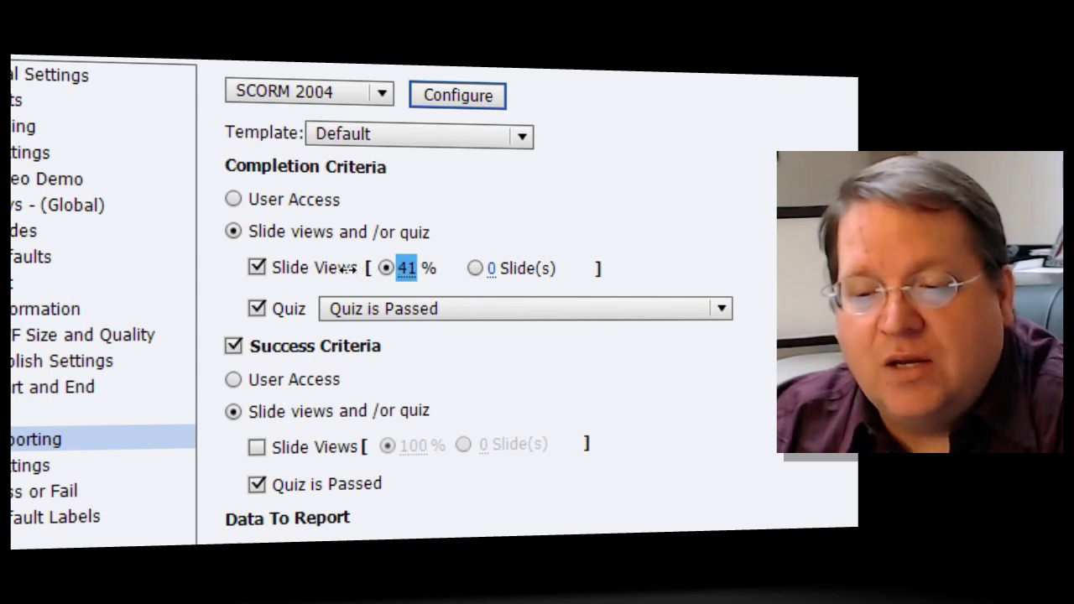
{"action": "left_click_drag", "start_coordinate": [349, 267], "coordinate": [351, 281]}
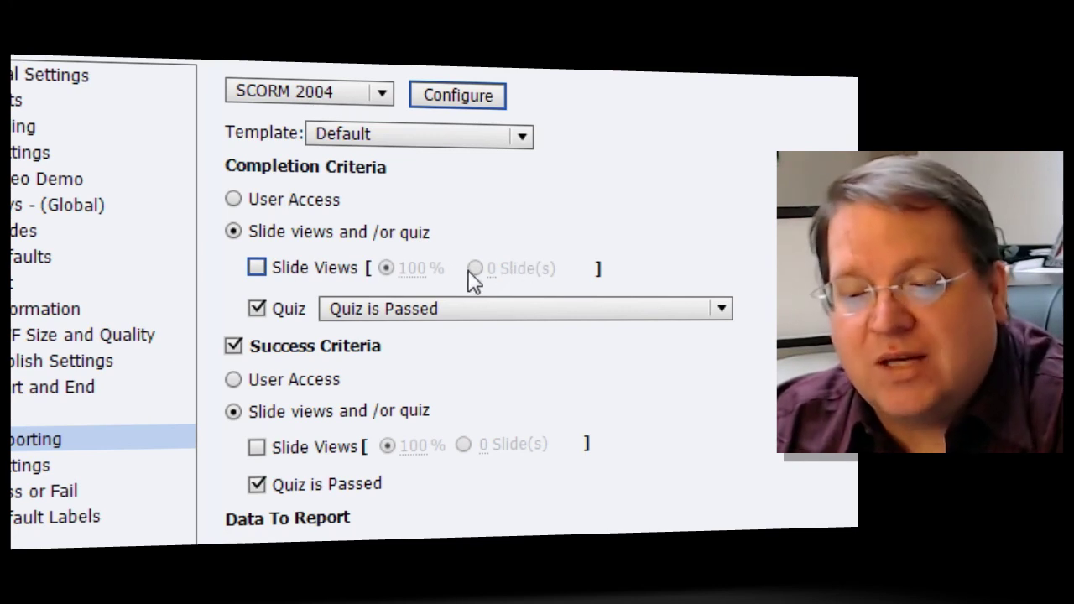
{"action": "left_click", "coordinate": [258, 269]}
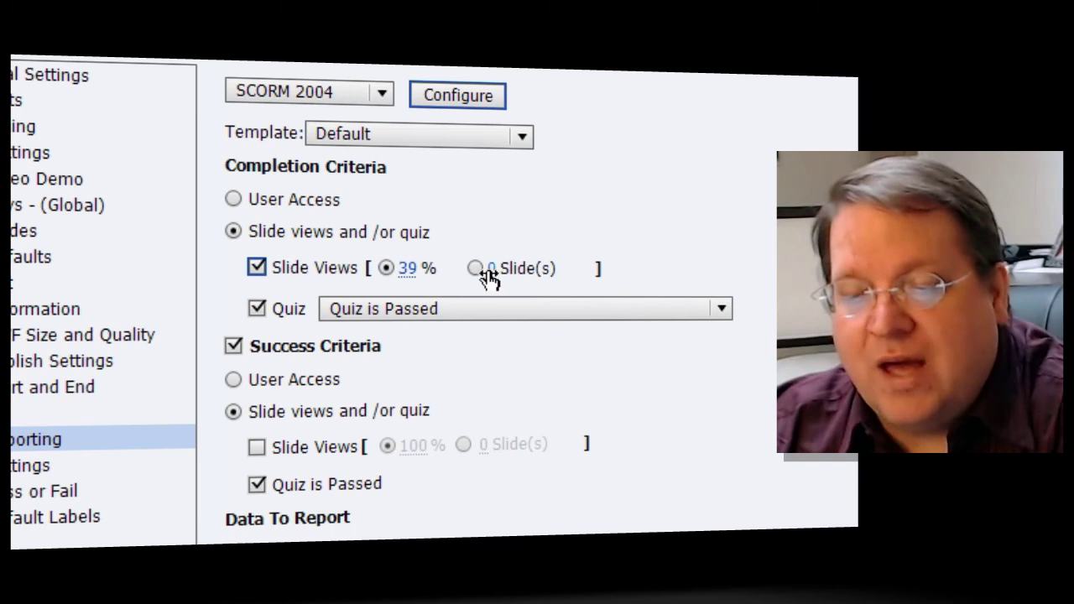
{"action": "left_click", "coordinate": [259, 269]}
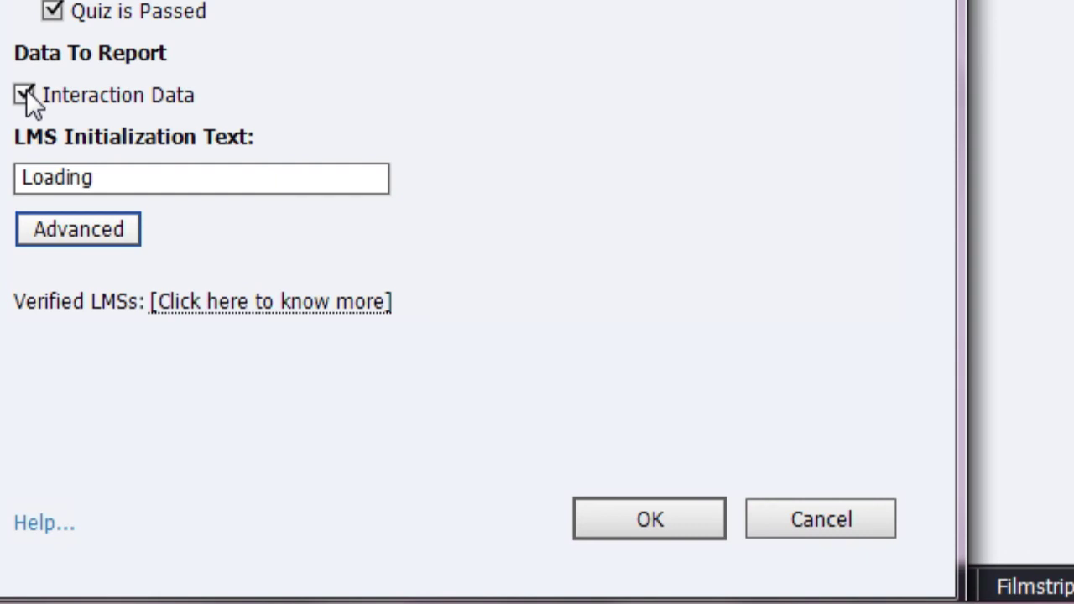
Open the SCORM 2004 Manifest dialog via Configure below the LMS Initialization Text
{"action": "left_click", "coordinate": [125, 183]}
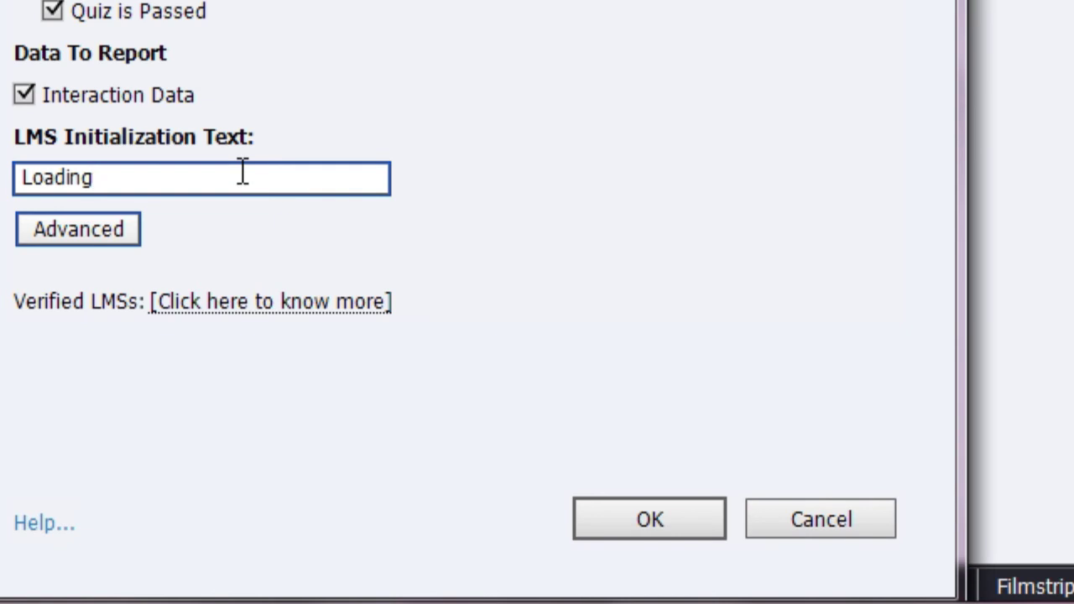
{"action": "left_click", "coordinate": [80, 231]}
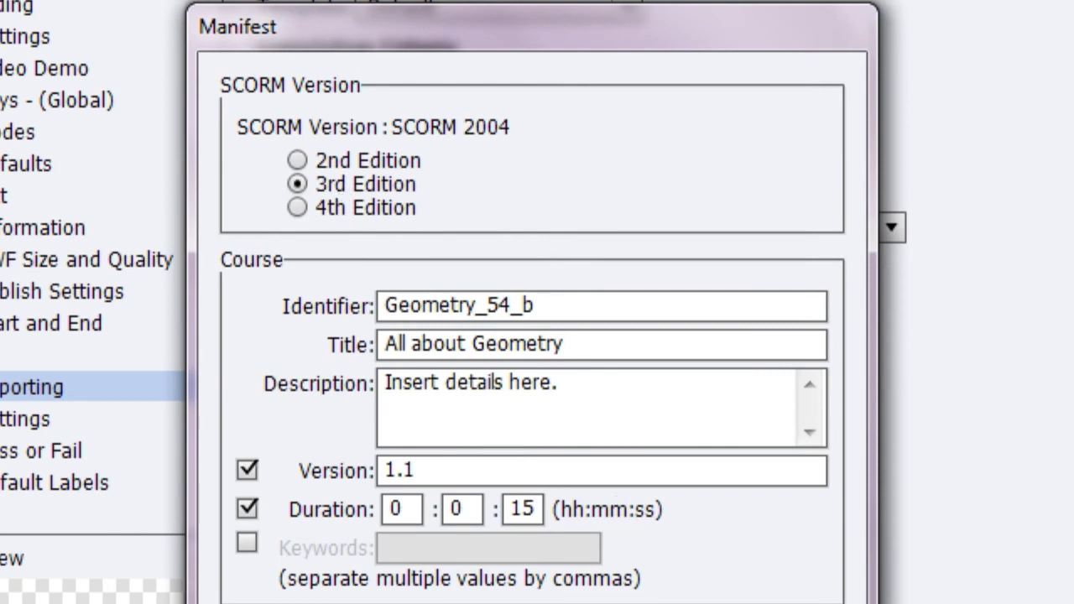
Dismiss the Manifest dialog and Preferences to return to the Quiz Results slide
{"action": "key", "text": "Return"}
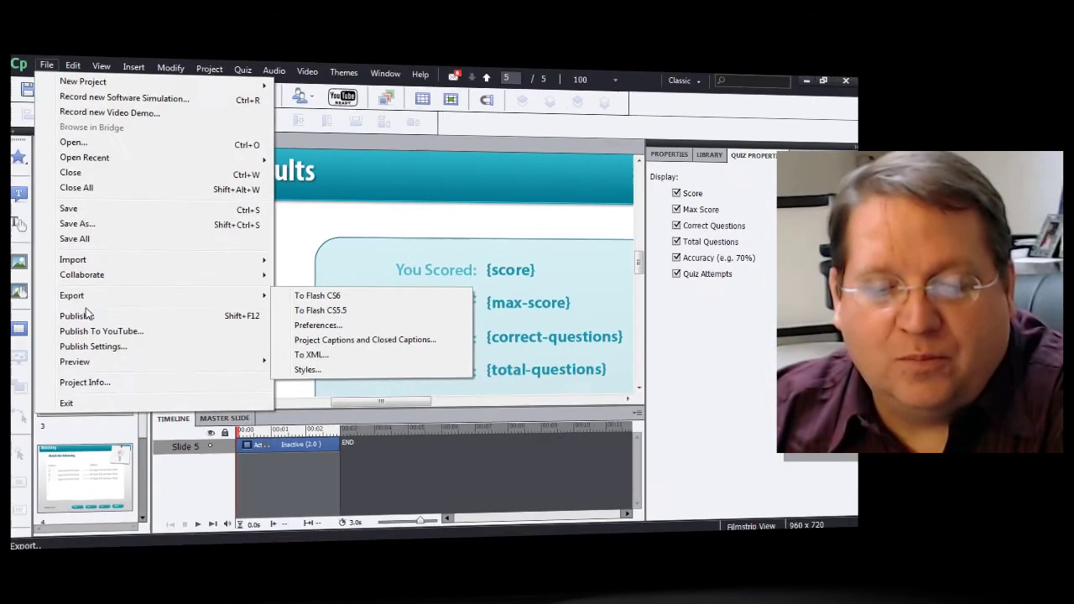
Publish the project with SWF, HTML5 and Zip Files output enabled
{"action": "left_click", "coordinate": [91, 322]}
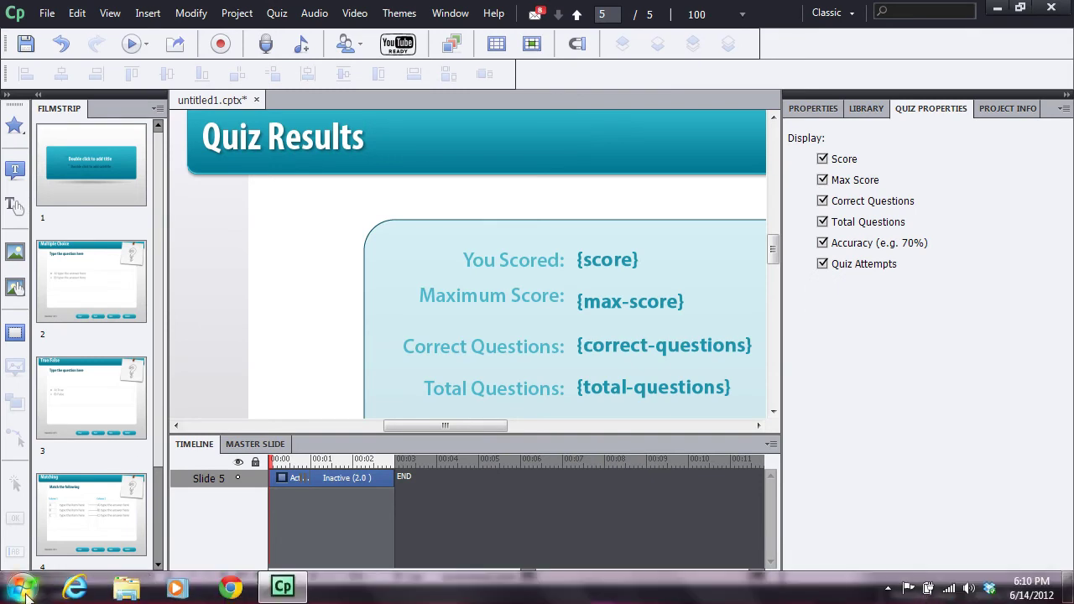
Browse via Computer to Documents > My Adobe Captivate Projects in Windows Explorer
{"action": "left_click", "coordinate": [20, 588]}
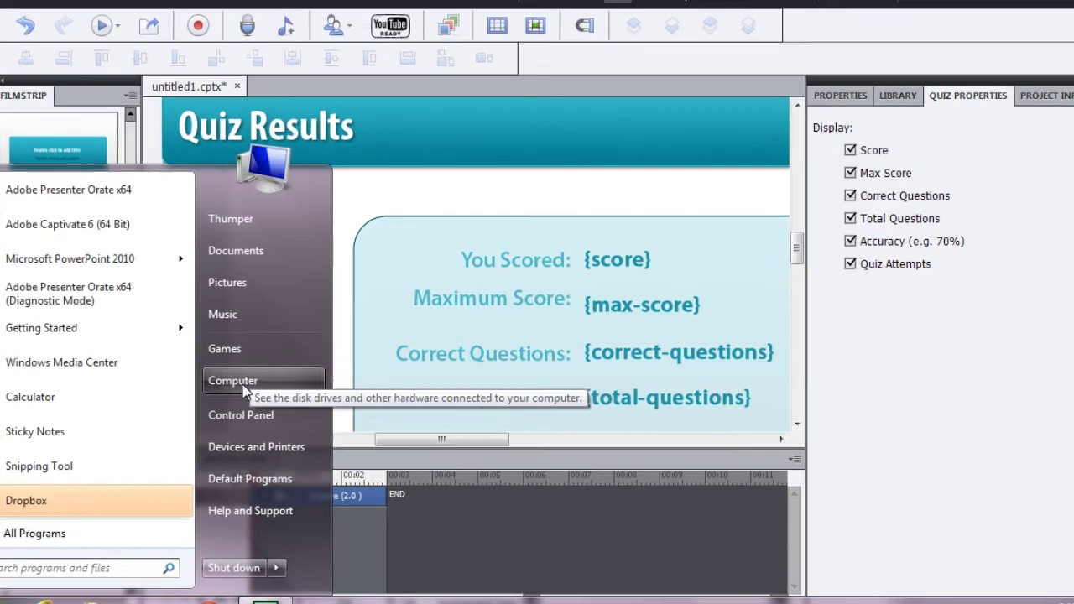
{"action": "left_click", "coordinate": [239, 382]}
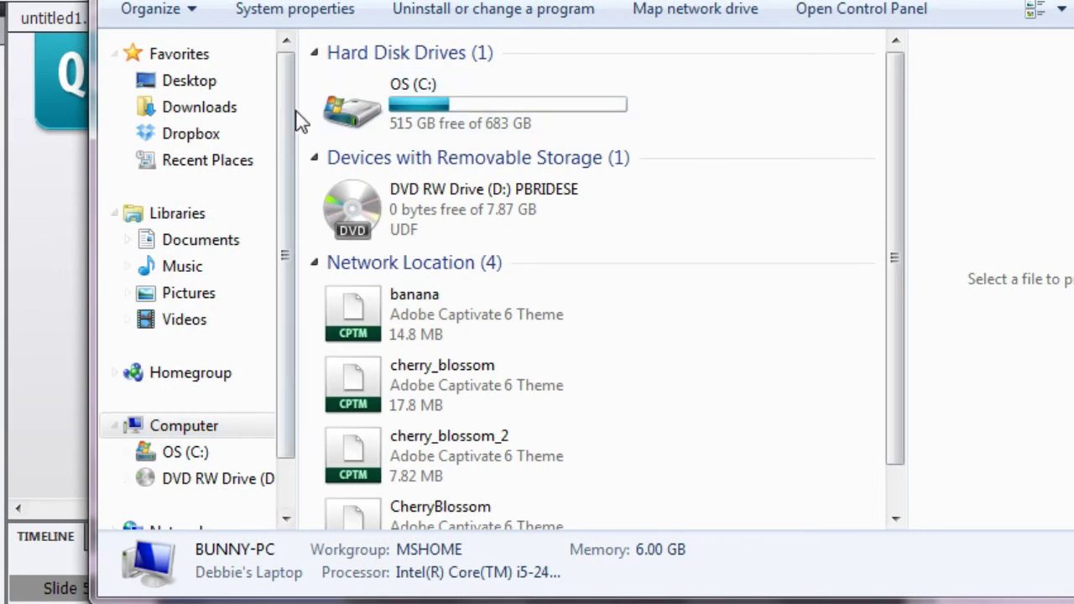
{"action": "left_click", "coordinate": [174, 250]}
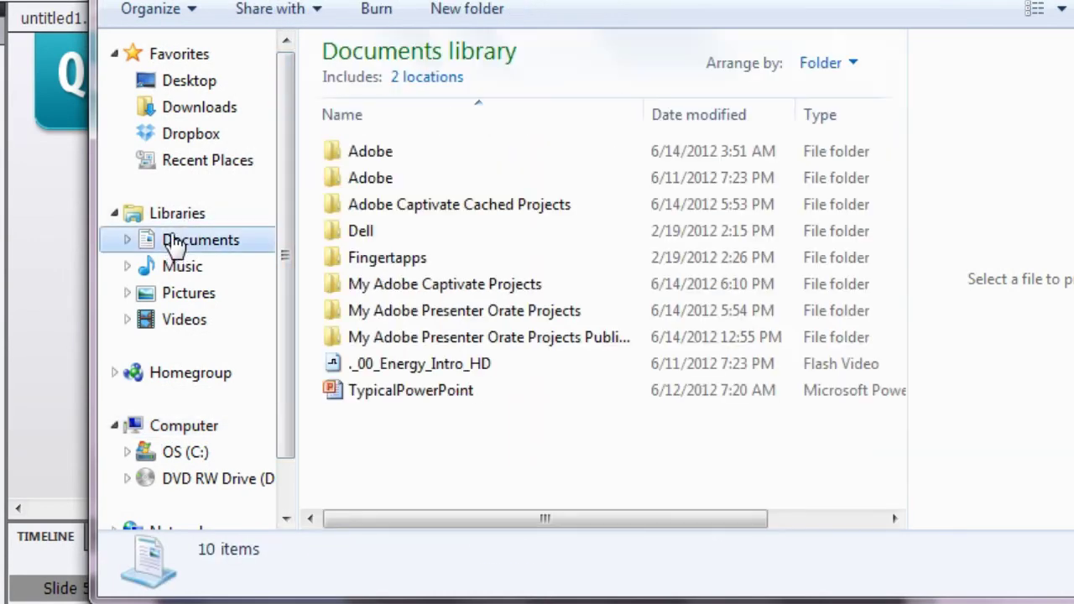
{"action": "double_click", "coordinate": [372, 286]}
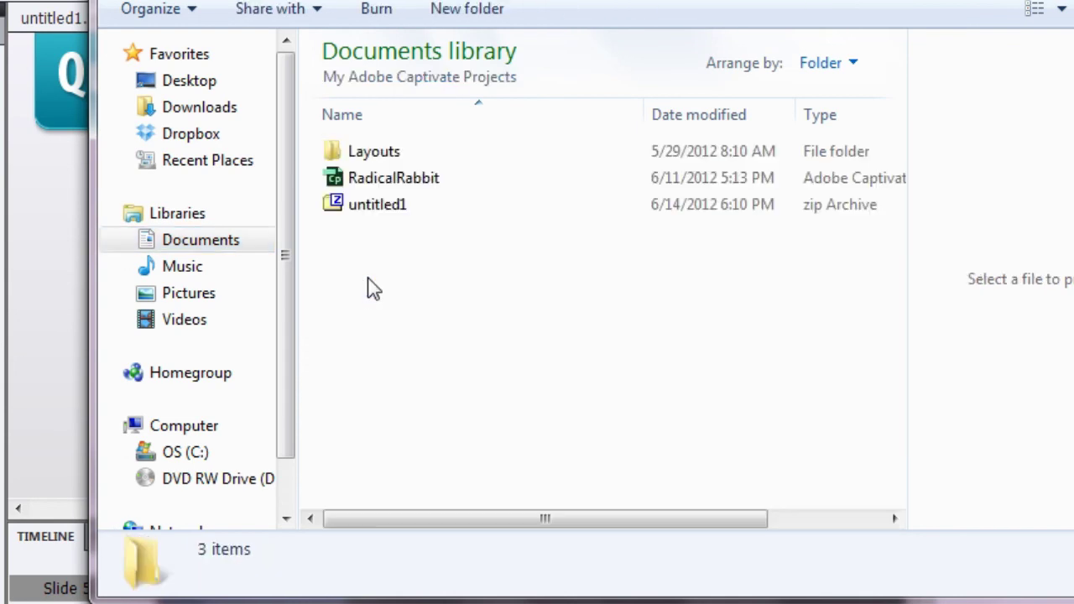
Open untitled1.zip in 7-Zip and select its imsmanifest file
{"action": "double_click", "coordinate": [373, 210]}
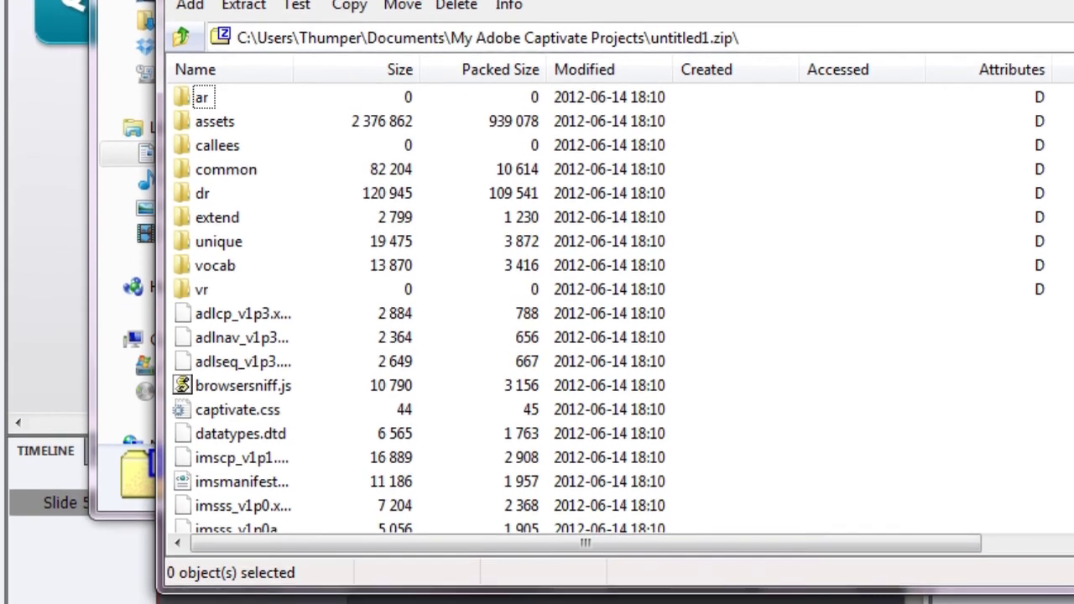
{"action": "left_click_drag", "start_coordinate": [537, 2], "coordinate": [477, 0]}
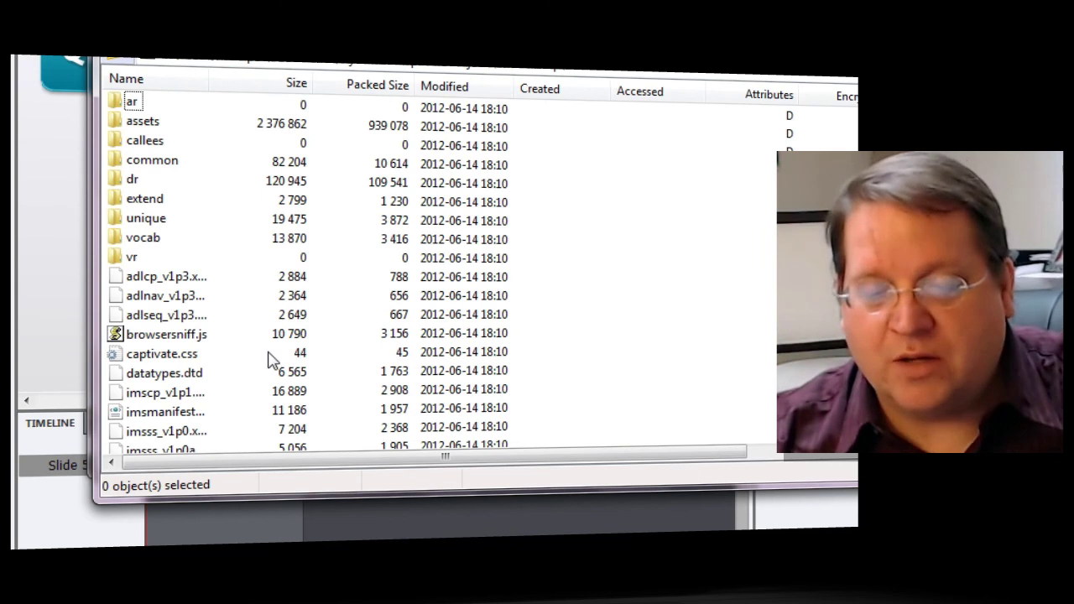
{"action": "left_click", "coordinate": [157, 413]}
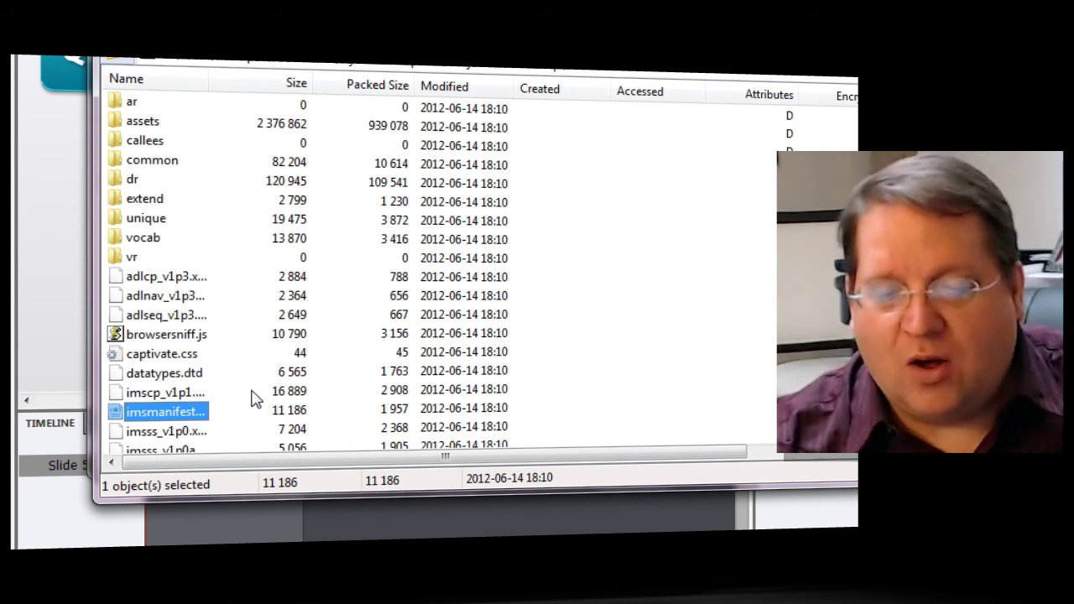
{"action": "middle_click", "coordinate": [250, 366]}
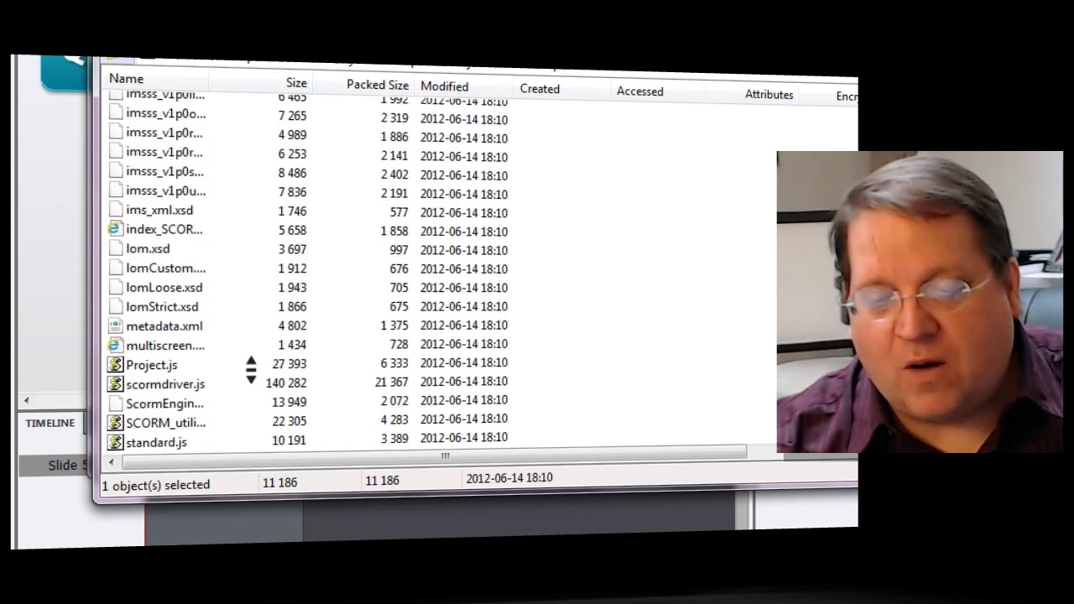
{"action": "middle_click", "coordinate": [250, 366]}
{"action": "middle_click", "coordinate": [250, 366]}
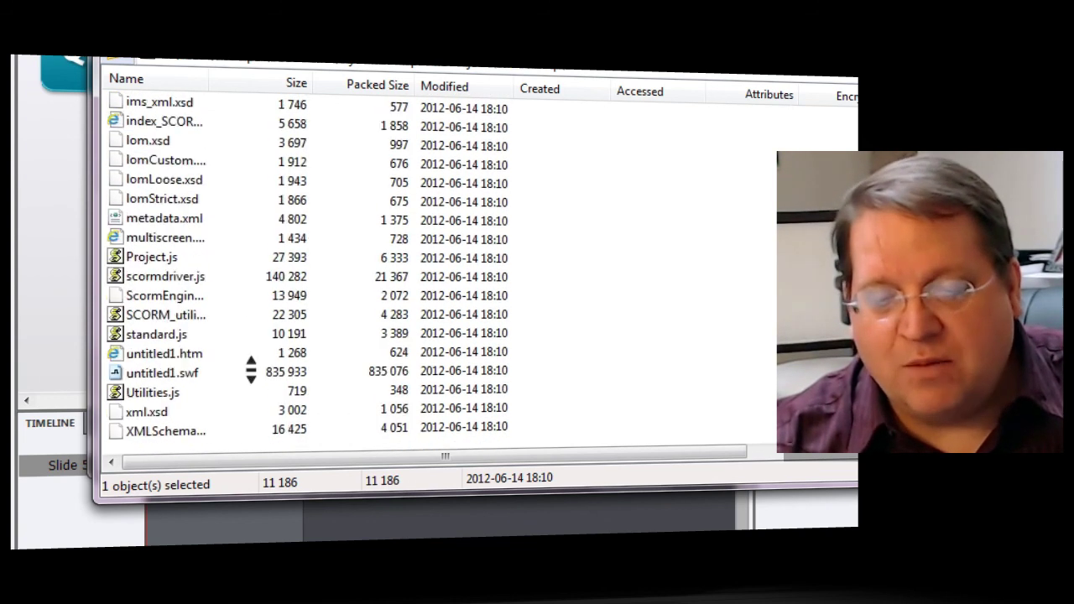
{"action": "middle_click", "coordinate": [250, 370]}
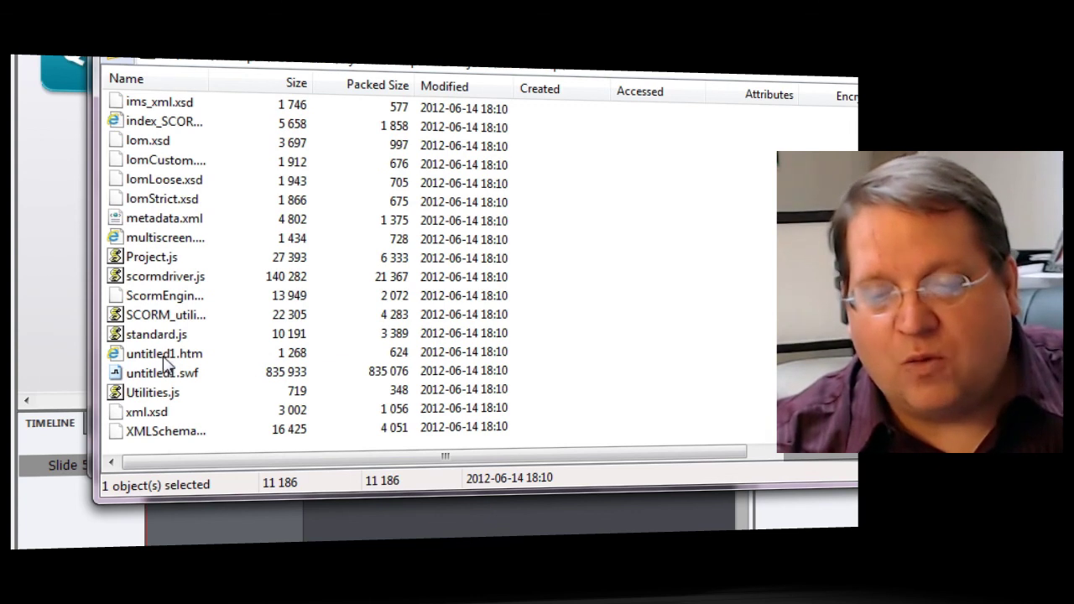